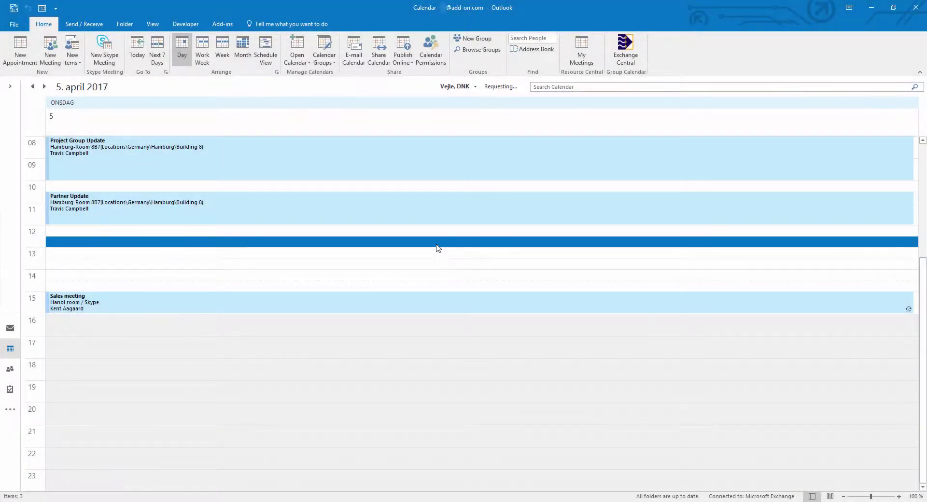
Step: Create a new meeting request on 5 April 2017 covering the free time from 12:30 to 15:00
left_click_drag(437, 247, 433, 287)
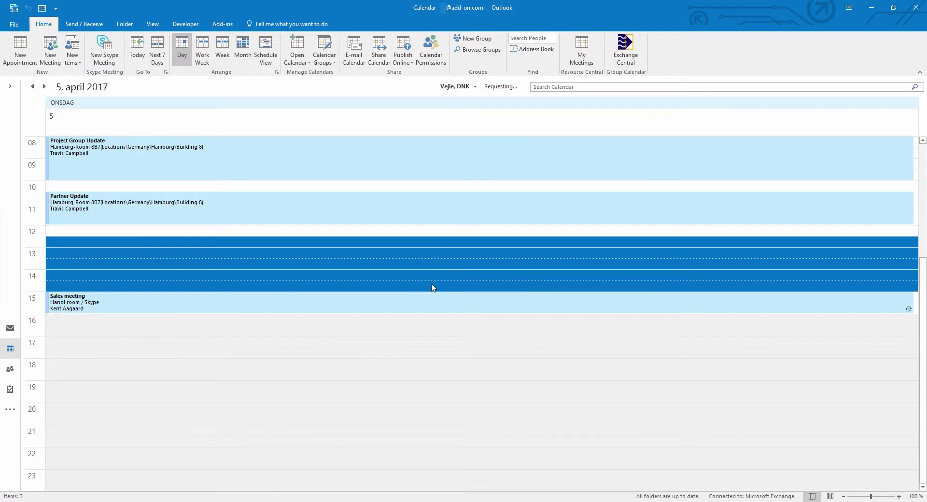
right_click(428, 263)
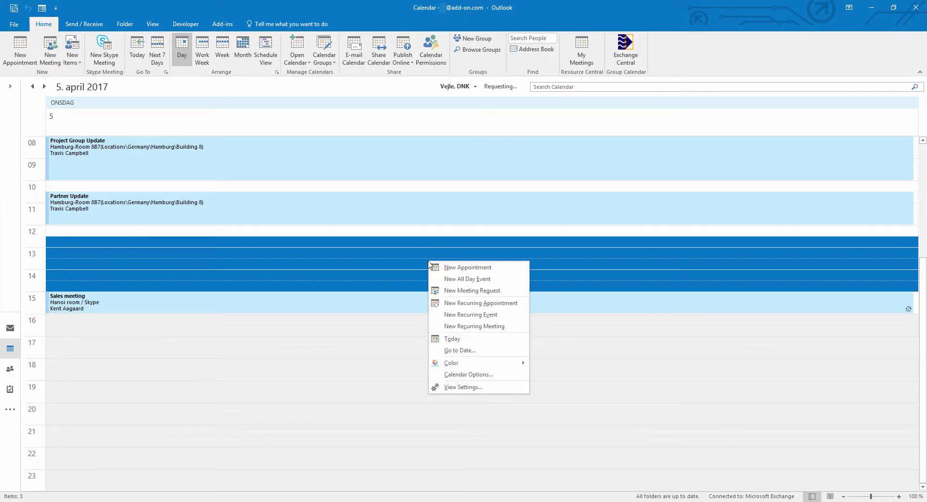
left_click(449, 290)
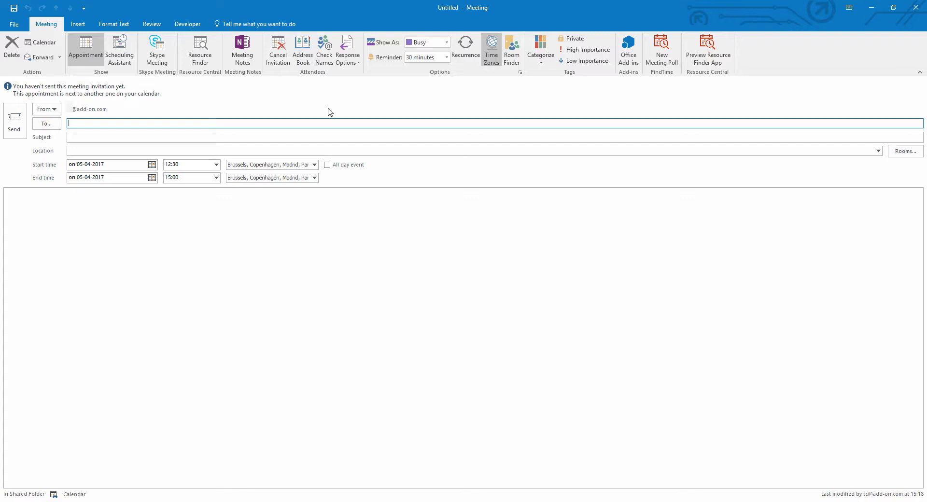
Step: Paste the copied attendee list as the invitation's recipients and set the subject to "Test Meeting"
key("ctrl+v")
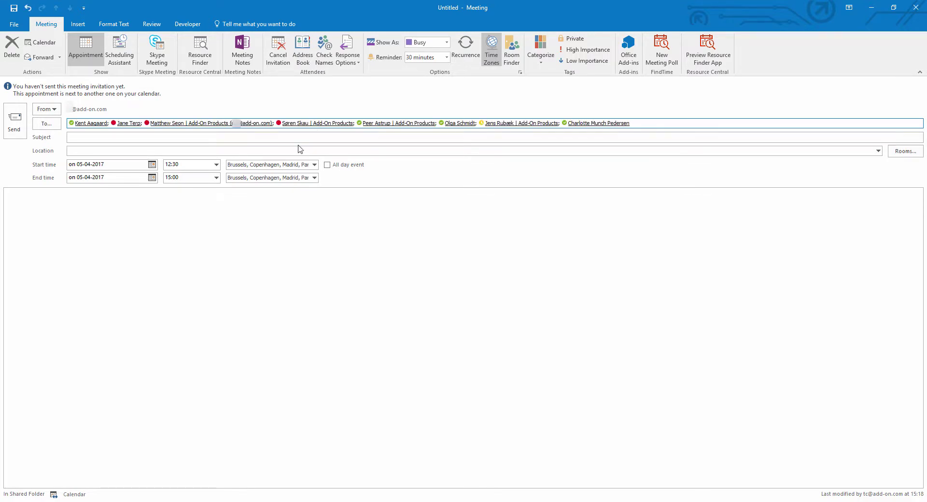
left_click(300, 138)
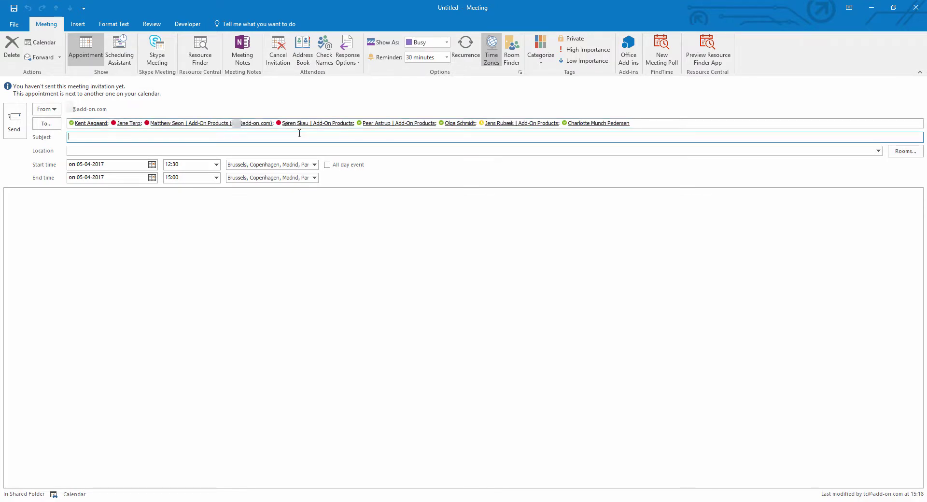
type("Test Meeting")
left_click(194, 212)
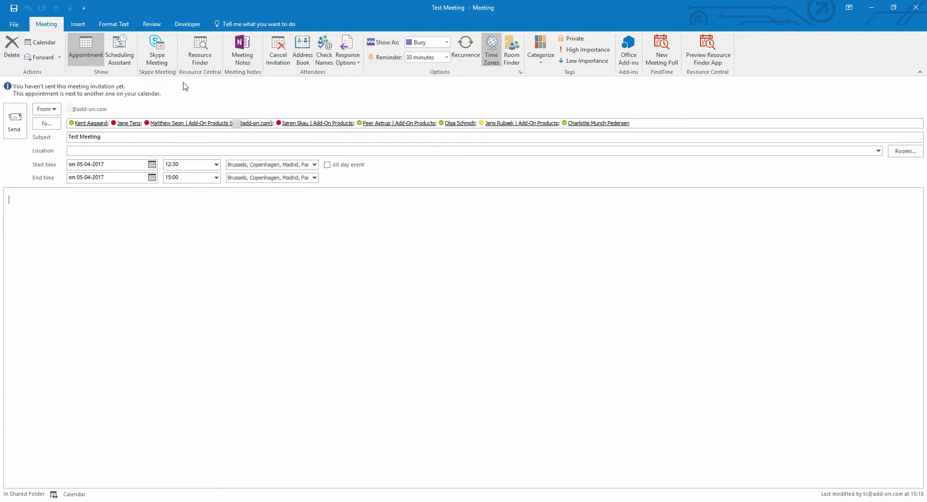
Step: Open the Resource Finder in Resource Central for this meeting and show the attendees' schedules with the resource overview
left_click(155, 53)
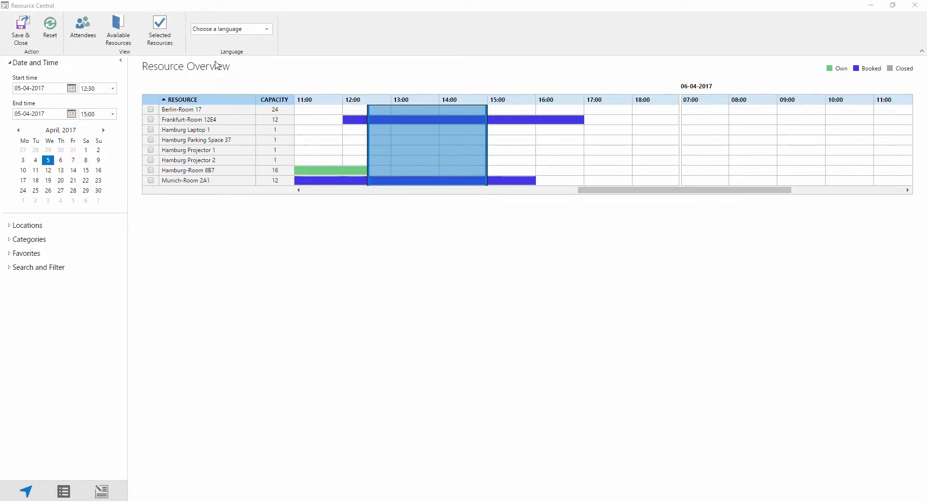
left_click(88, 42)
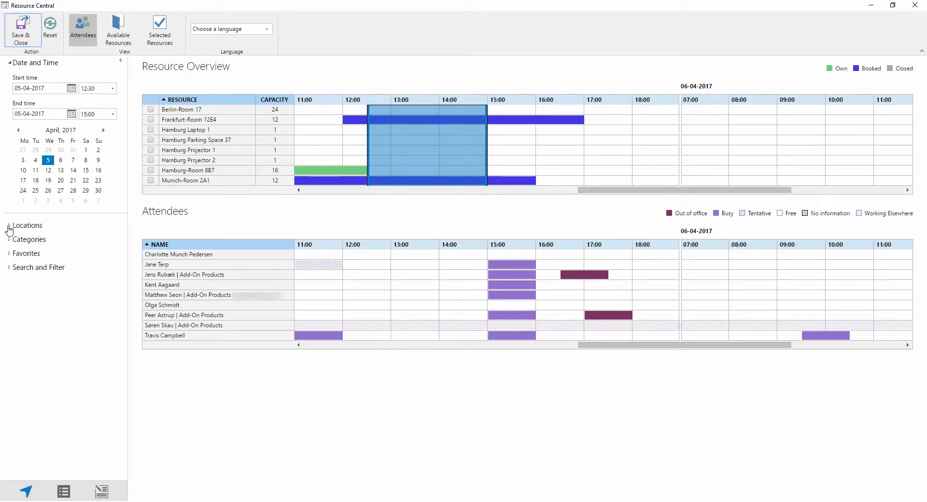
Step: Add the UK to the location filter alongside Germany, and collapse the locations tree
left_click(11, 226)
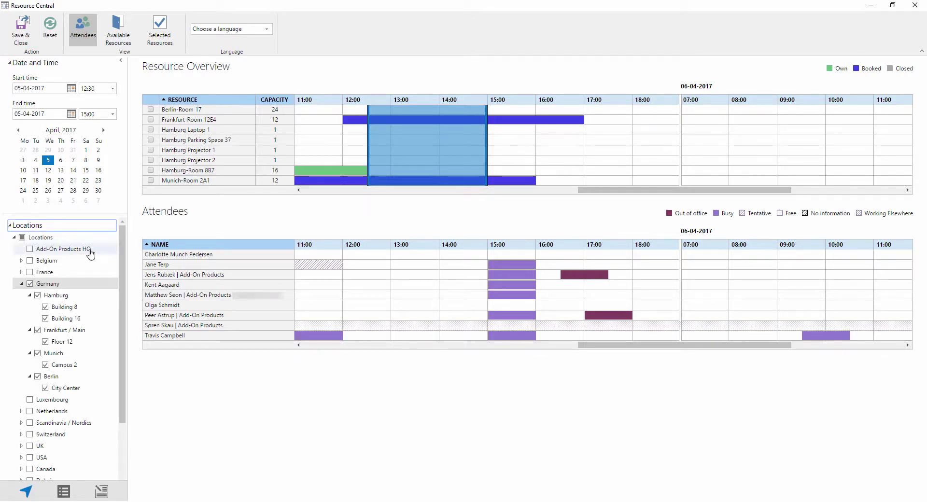
left_click(22, 284)
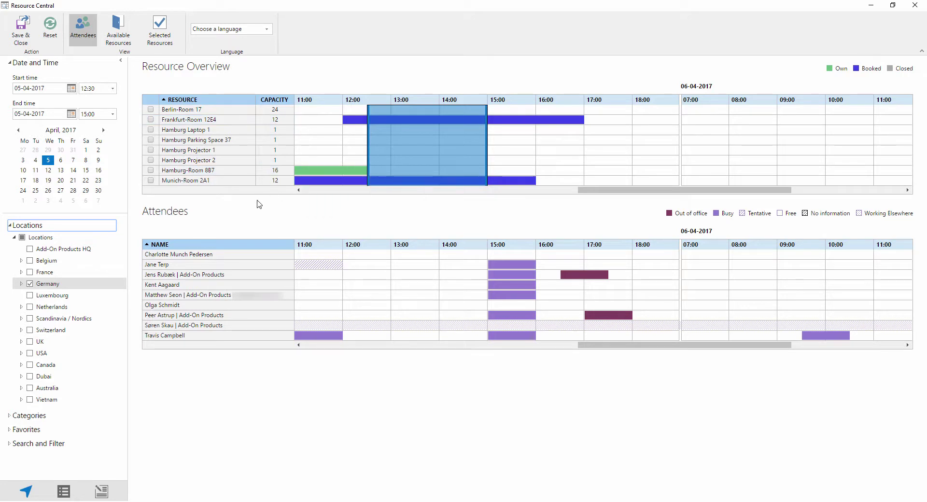
left_click(21, 284)
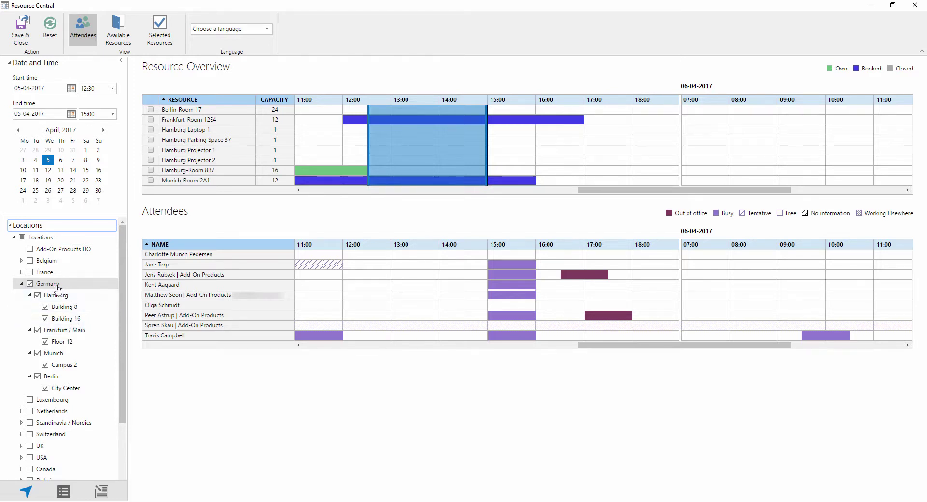
left_click(22, 285)
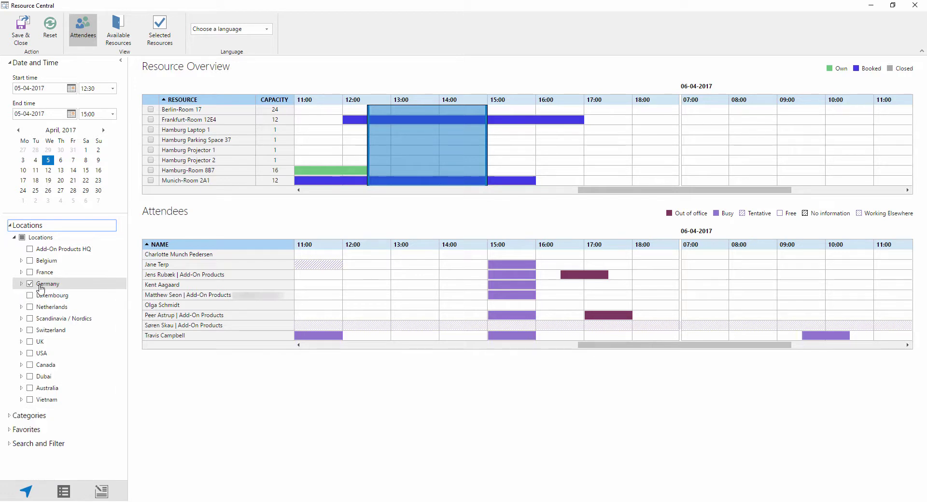
left_click(30, 342)
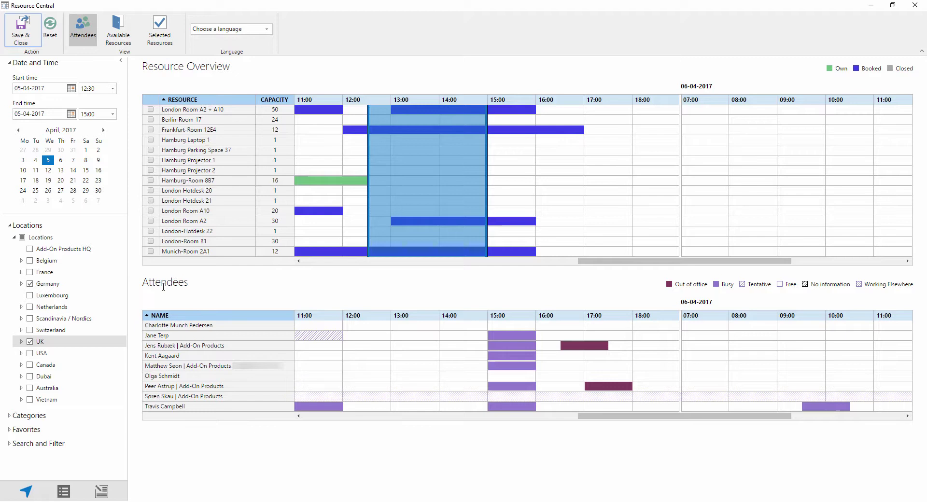
left_click(14, 237)
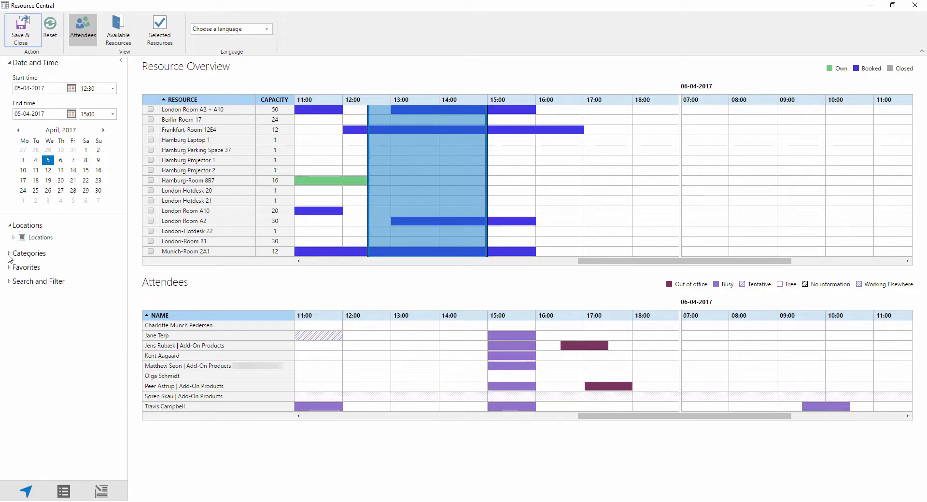
Step: Filter the resources by the Video Conferencing category, and collapse the categories tree
left_click(11, 255)
left_click(10, 255)
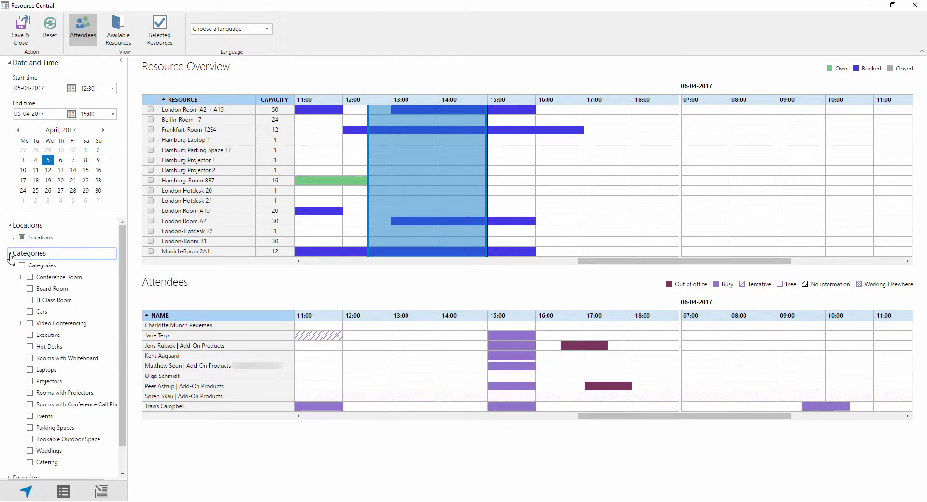
left_click(30, 324)
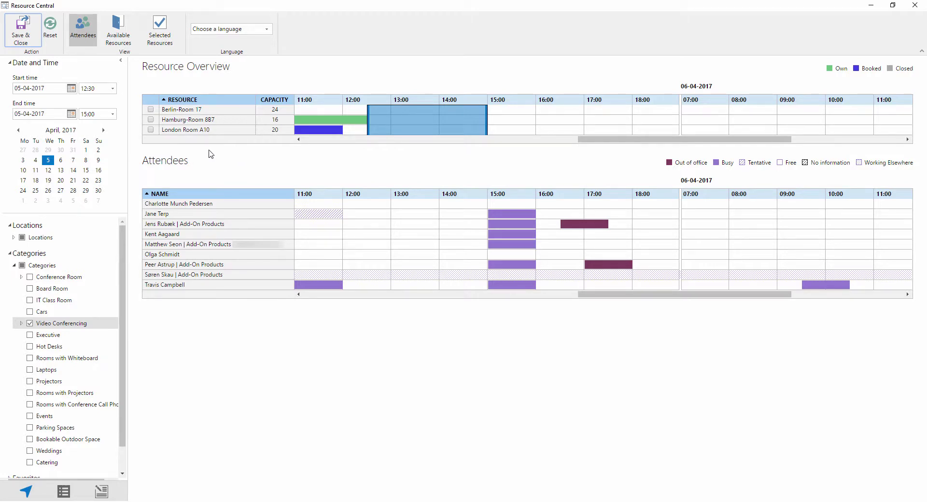
left_click(14, 265)
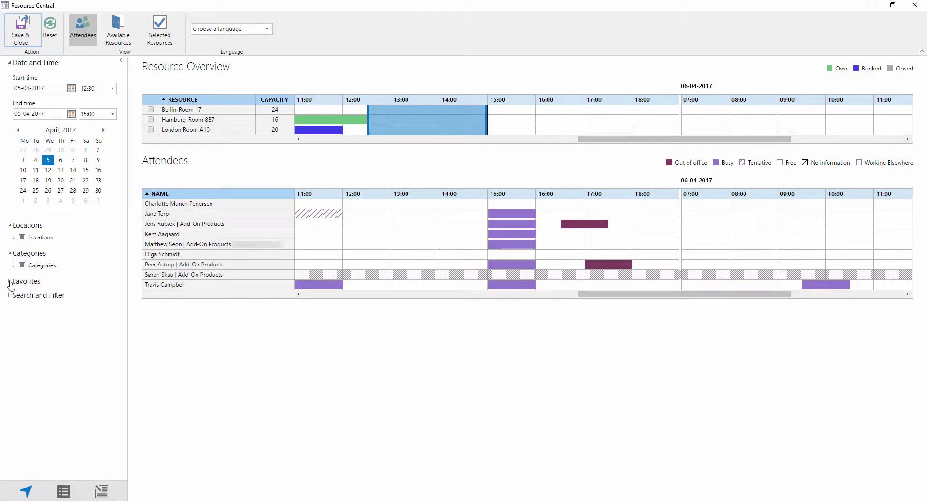
Step: Expand the favorites section and view the favorites option for London Room A10 without applying it
left_click(10, 284)
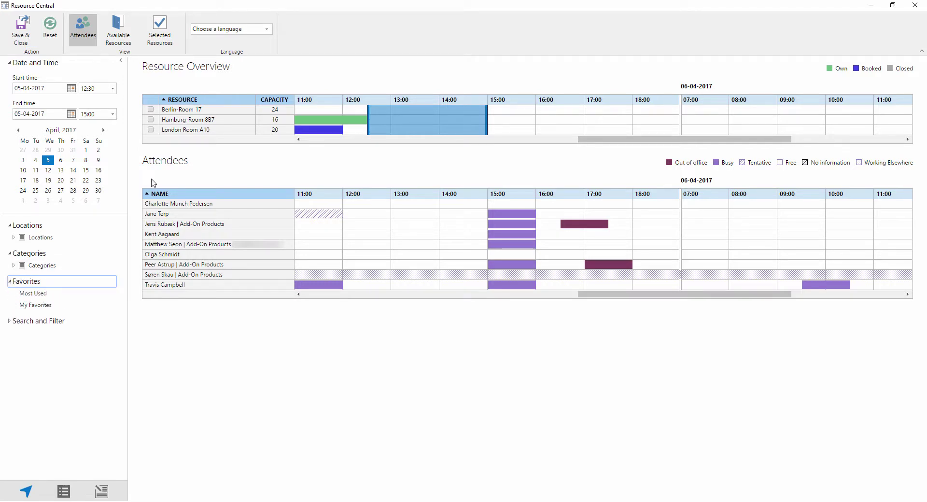
right_click(178, 131)
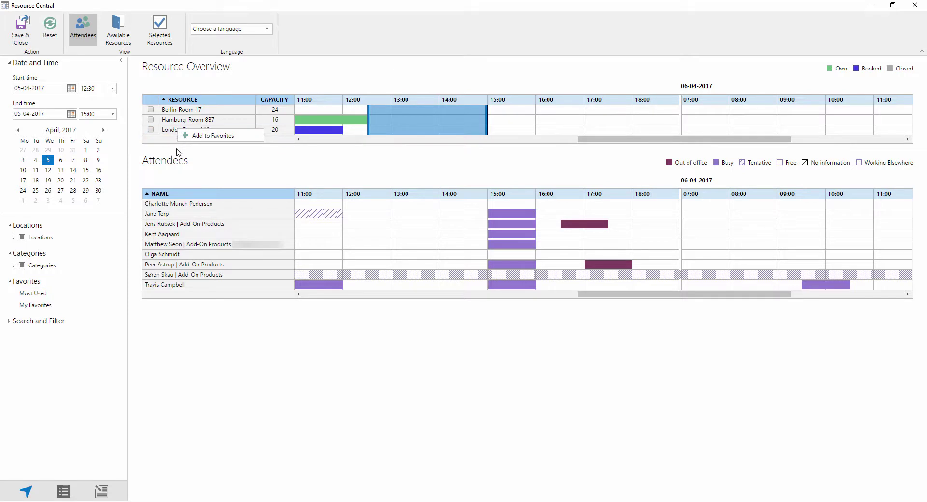
left_click(177, 152)
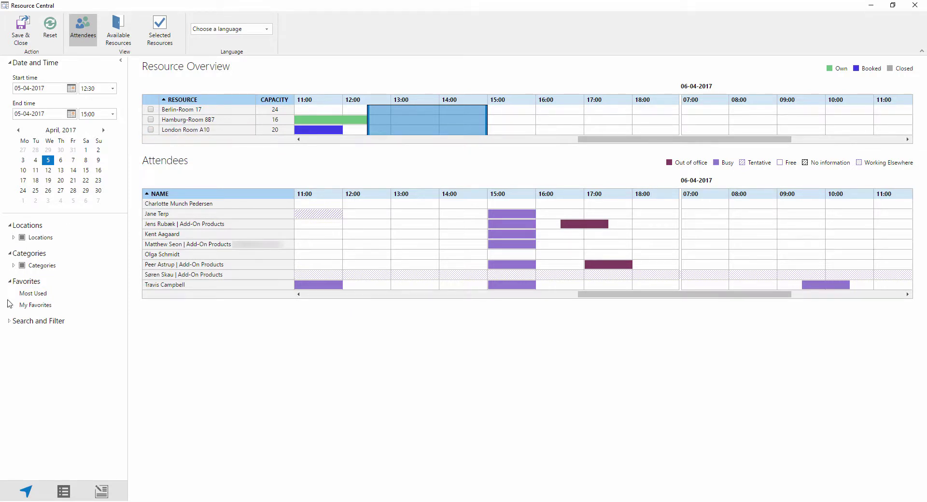
Step: Expand the search and filter section and examine its resource name, capacity and room filter criteria
left_click(9, 325)
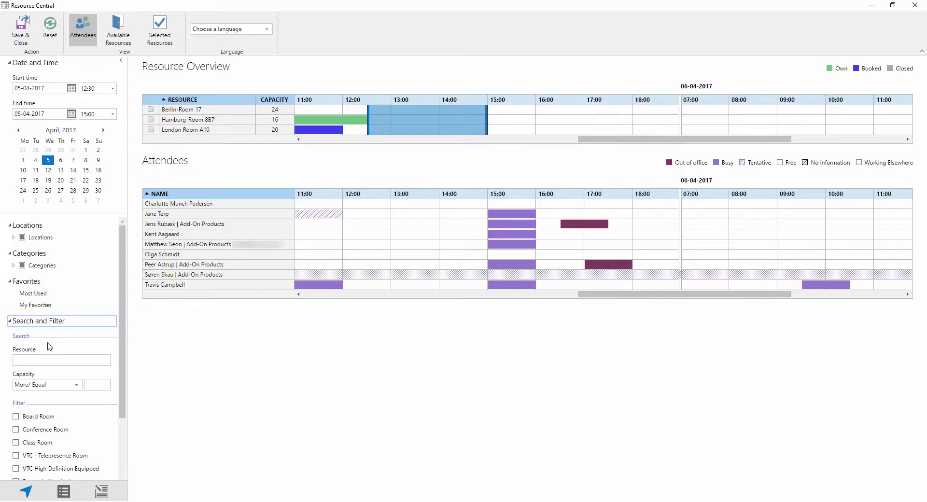
scroll(73, 357, "down", 2)
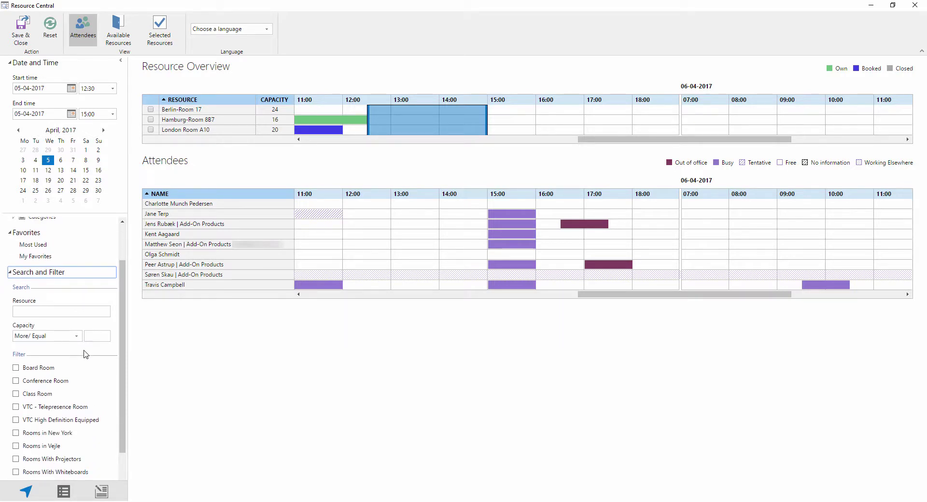
scroll(84, 355, "down", 1)
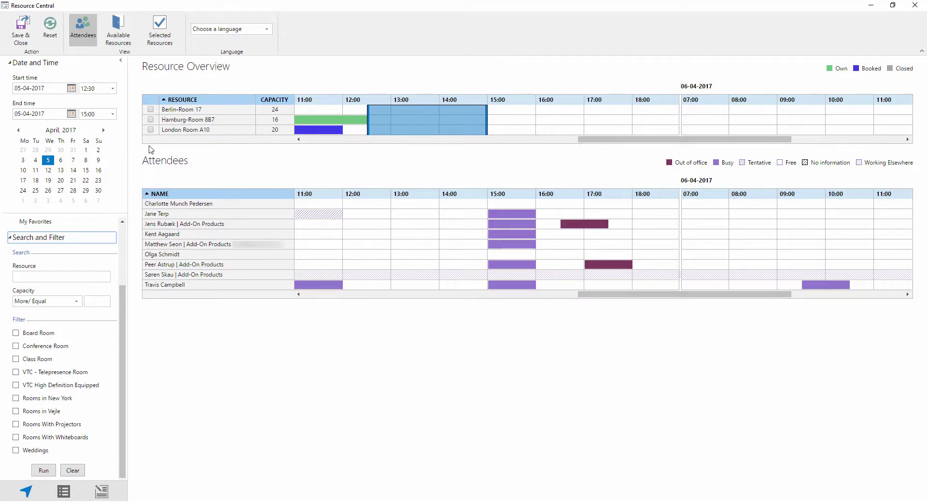
Step: Show the details of Hamburg-Room 8B7 and select that room for the meeting
mouse_move(328, 125)
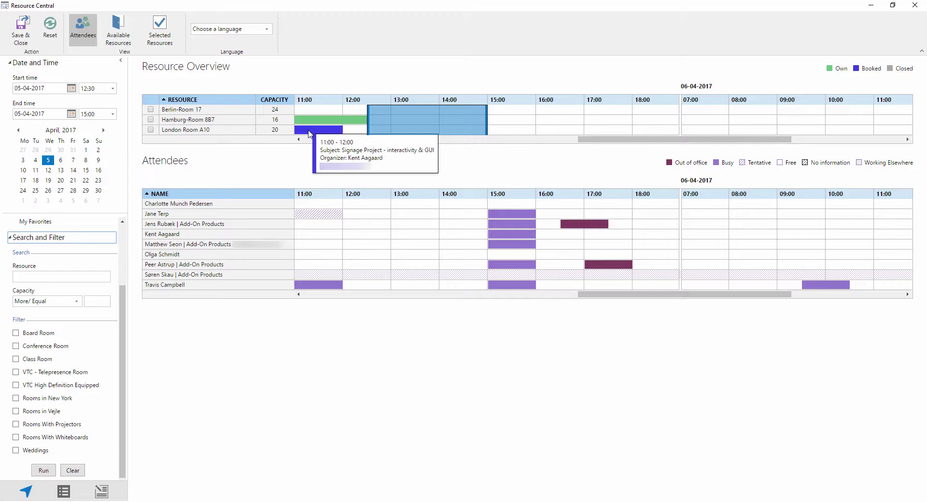
mouse_move(299, 121)
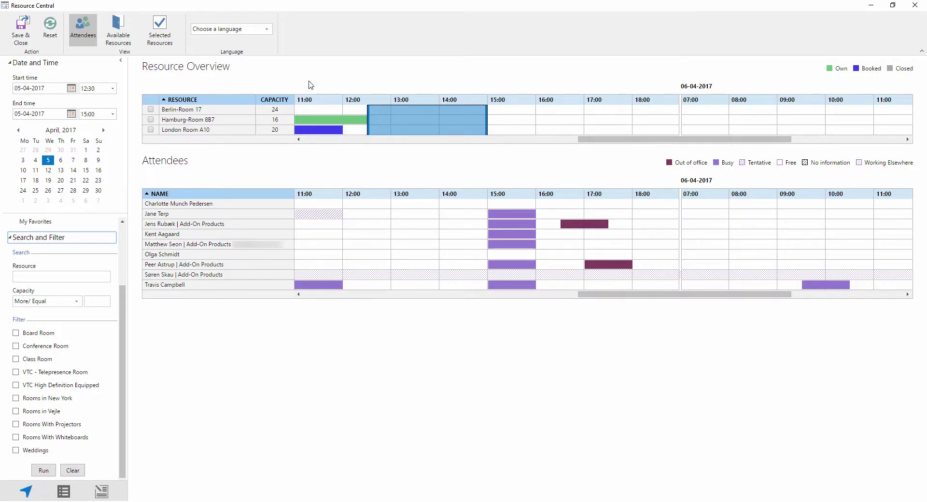
left_click(222, 123)
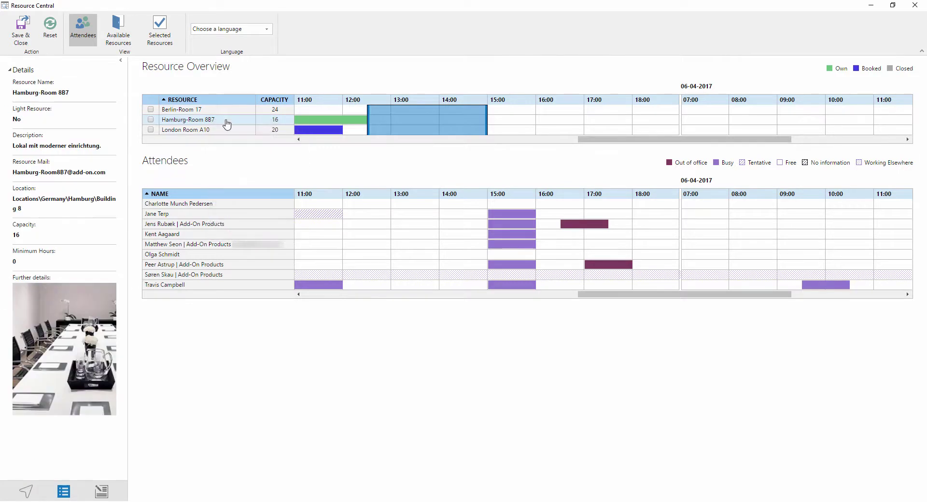
left_click(151, 120)
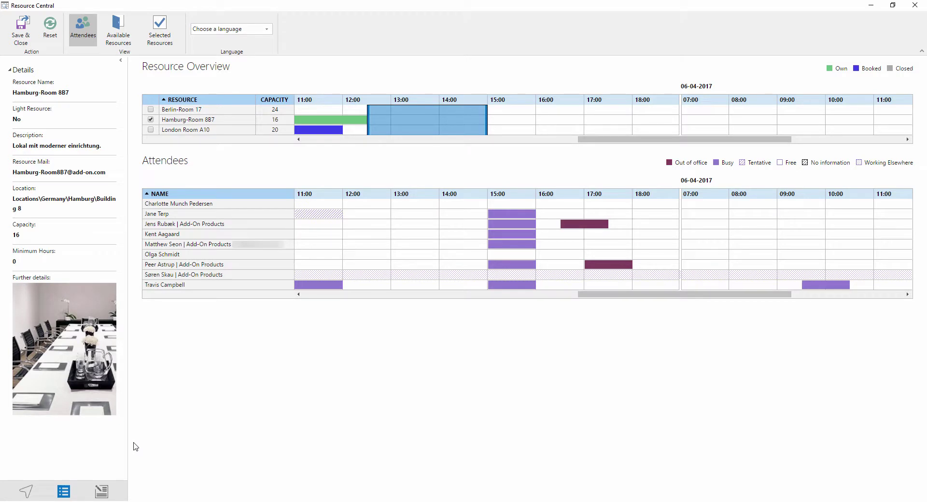
Step: Open the order form for Hamburg-Room 8B7 and set the number of catering deliveries to 2
left_click(101, 492)
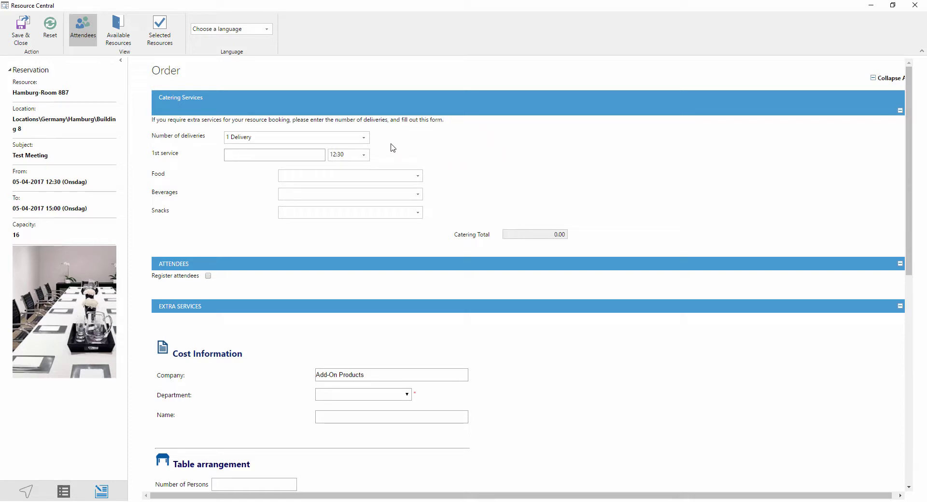
left_click(368, 139)
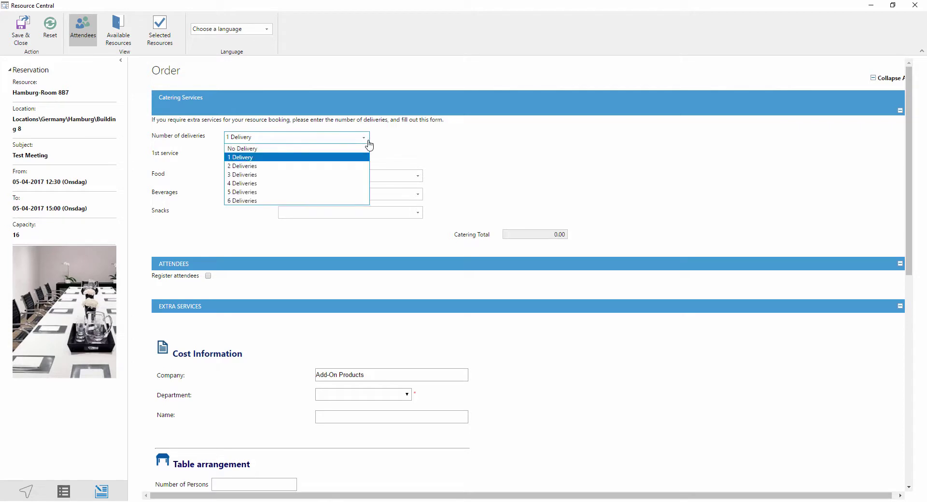
left_click(323, 167)
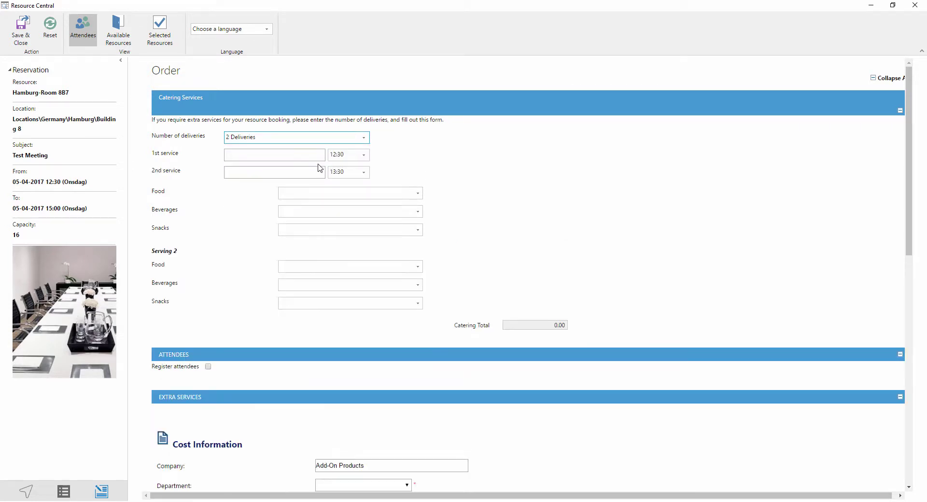
Step: Name the first catering service "Lunch" and the second one "Coffee"
left_click(270, 154)
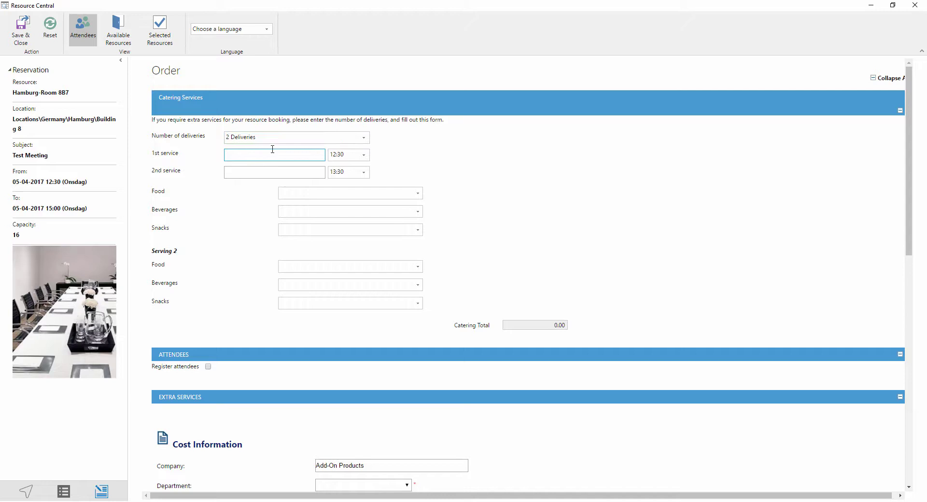
type("Lunch")
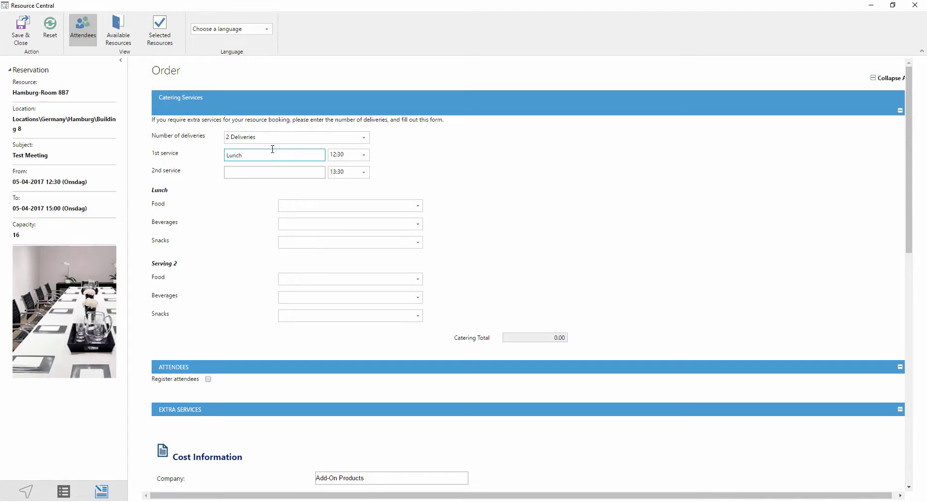
left_click(284, 171)
type("Co")
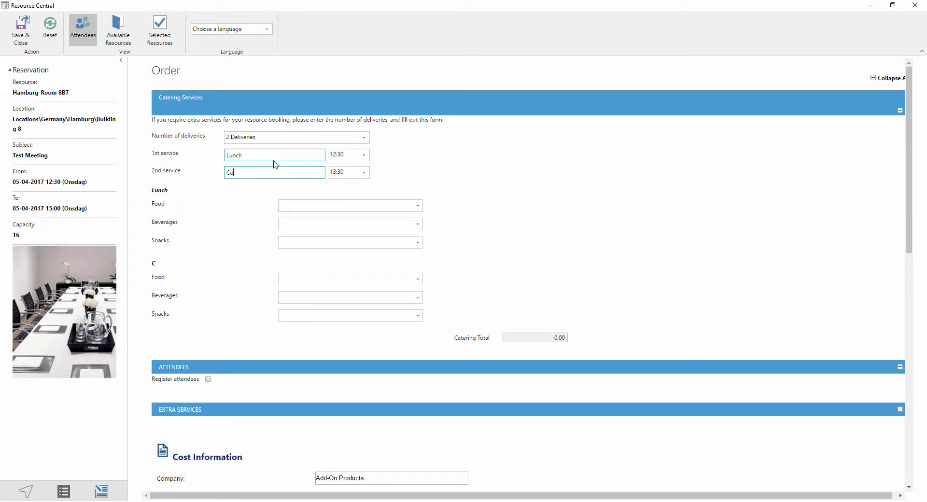
type("ffee")
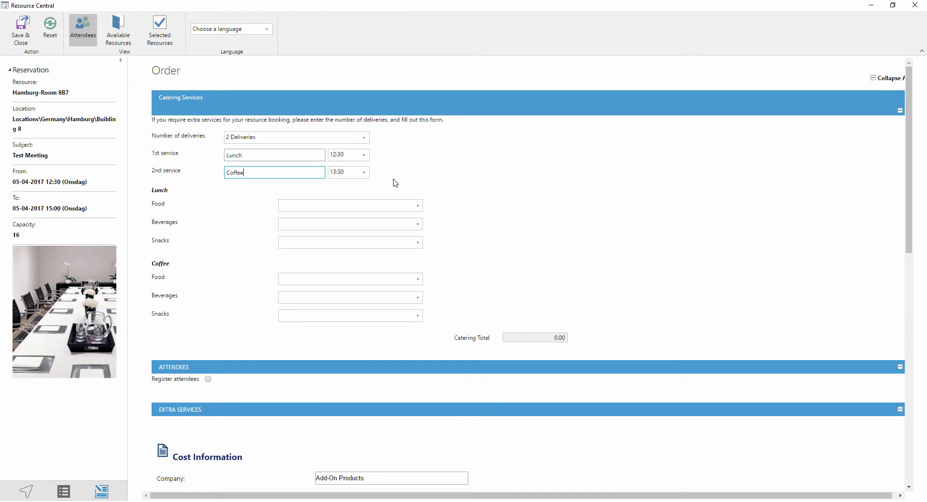
Step: Add Sandwich as food and Mineral water and Soft drinks as beverages to the Lunch delivery
left_click(416, 213)
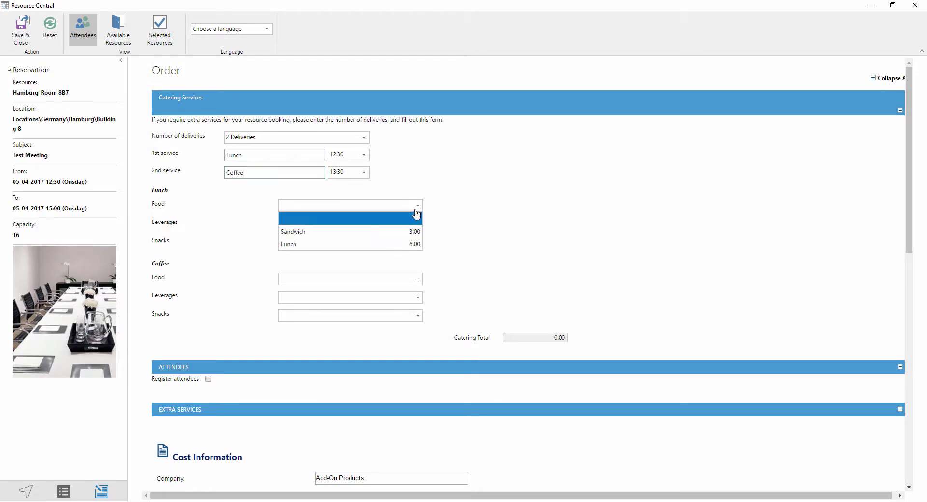
left_click(382, 233)
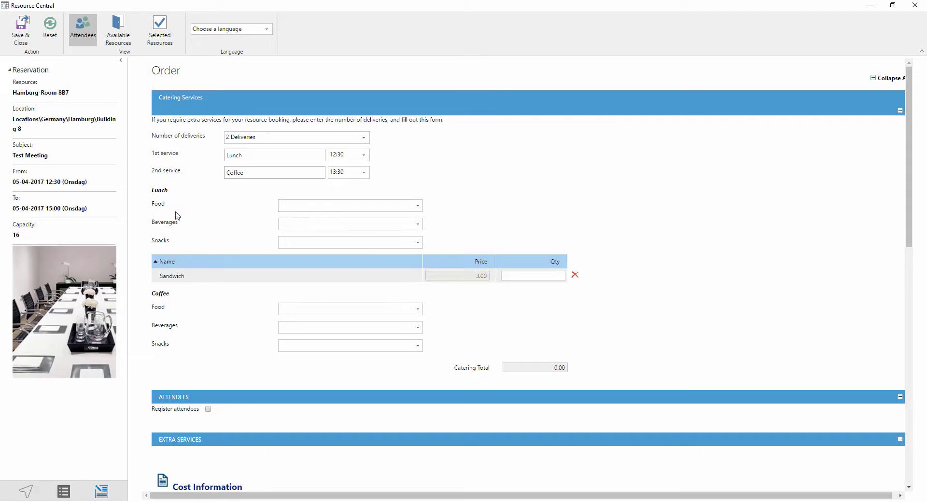
left_click(322, 226)
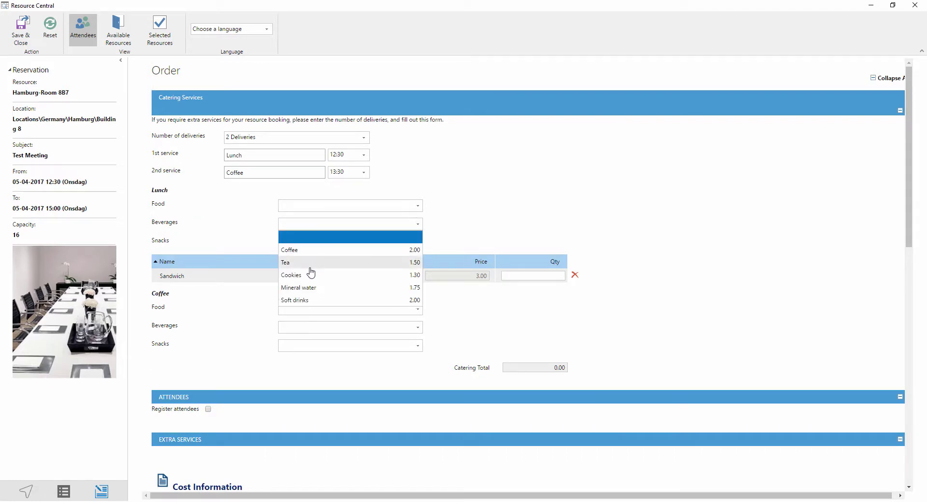
left_click(311, 287)
left_click(324, 225)
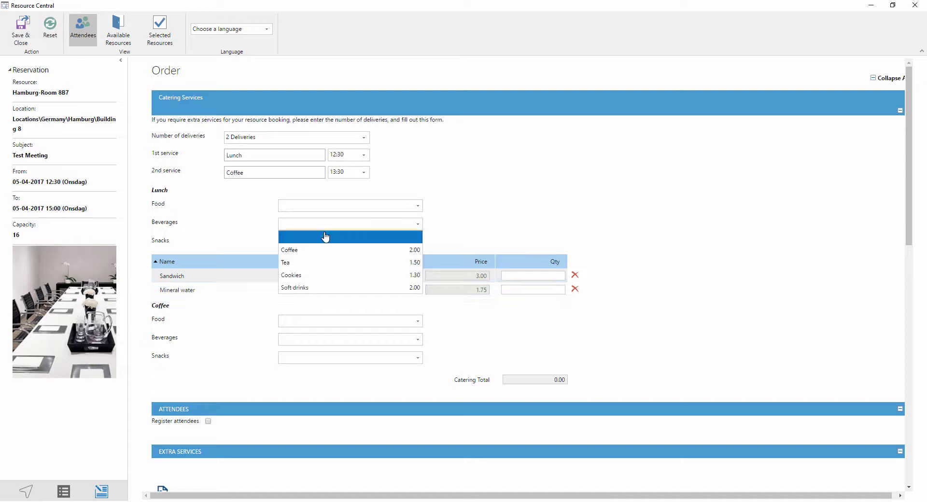
left_click(315, 287)
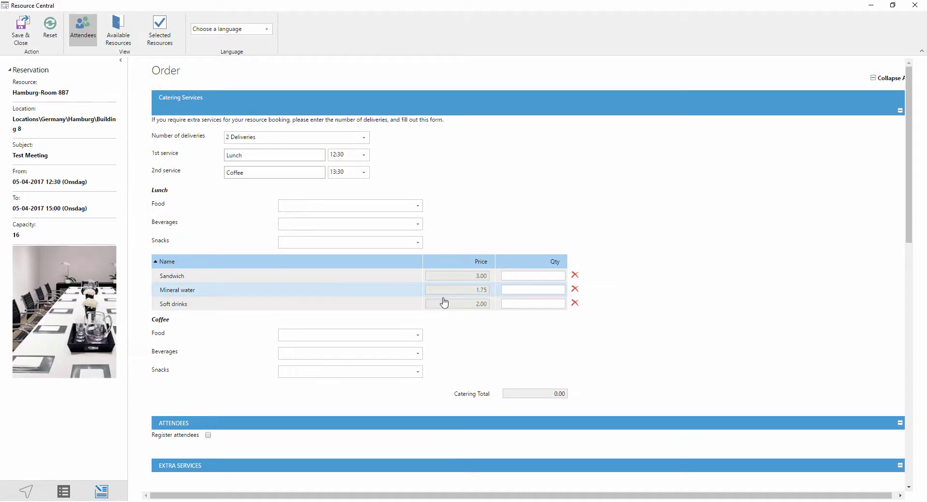
Step: Set the quantity of the sandwiches, mineral water and soft drinks in the Lunch delivery to 10 each
left_click(530, 276)
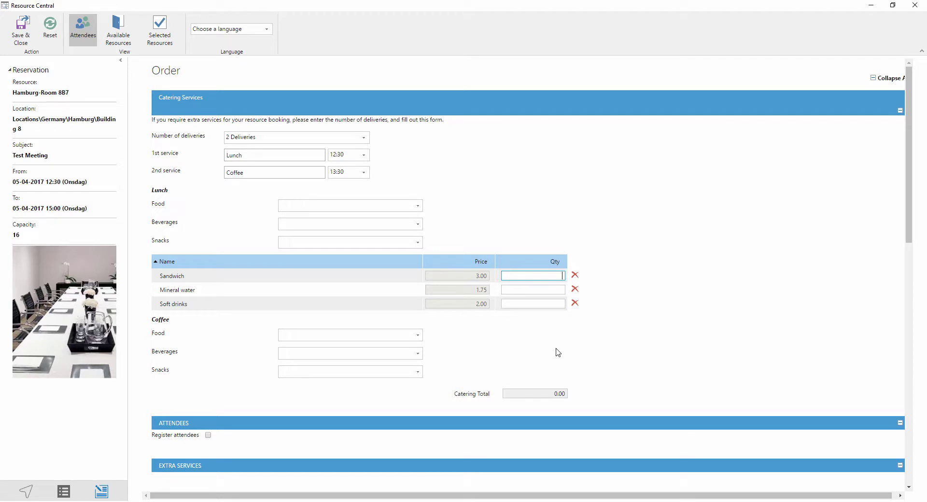
type("10")
key("Tab")
type("10")
key("Tab")
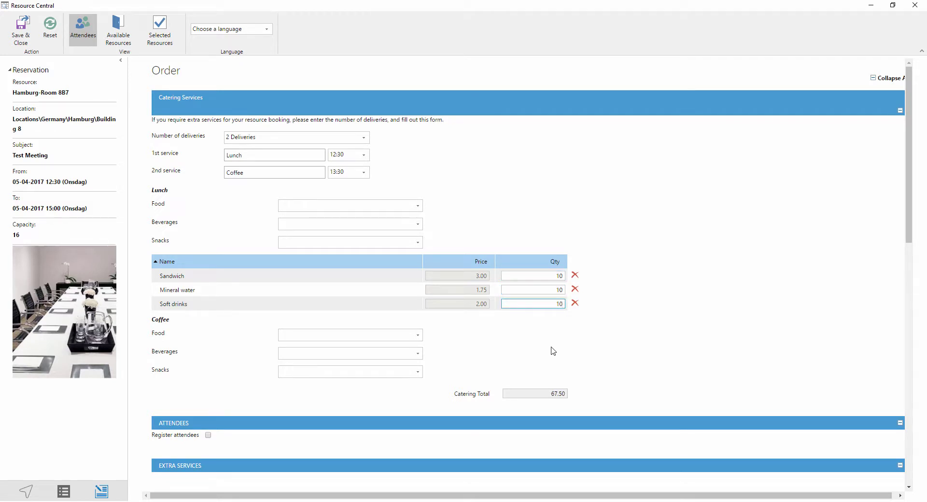
type("10")
Step: Add the beverages Coffee and Tea to the Coffee delivery with a quantity of 10 each
left_click(408, 355)
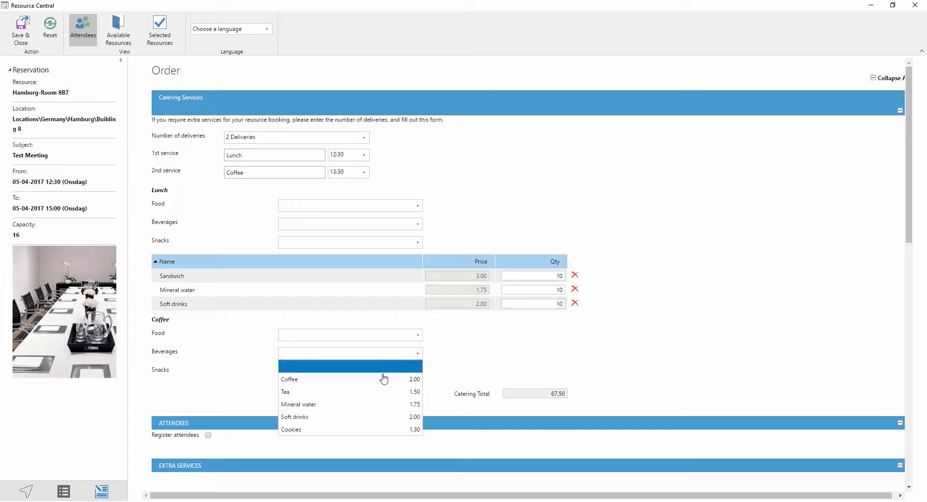
left_click(382, 379)
left_click(370, 360)
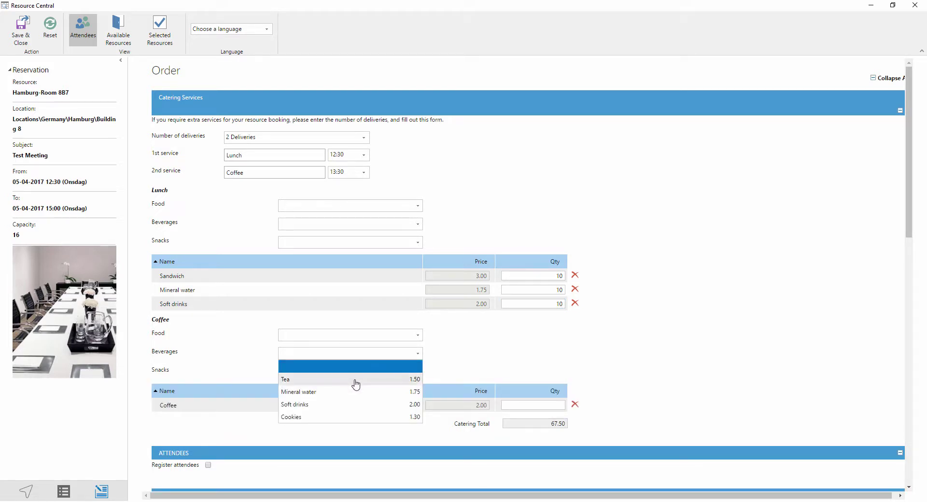
left_click(356, 384)
left_click(507, 405)
type("10")
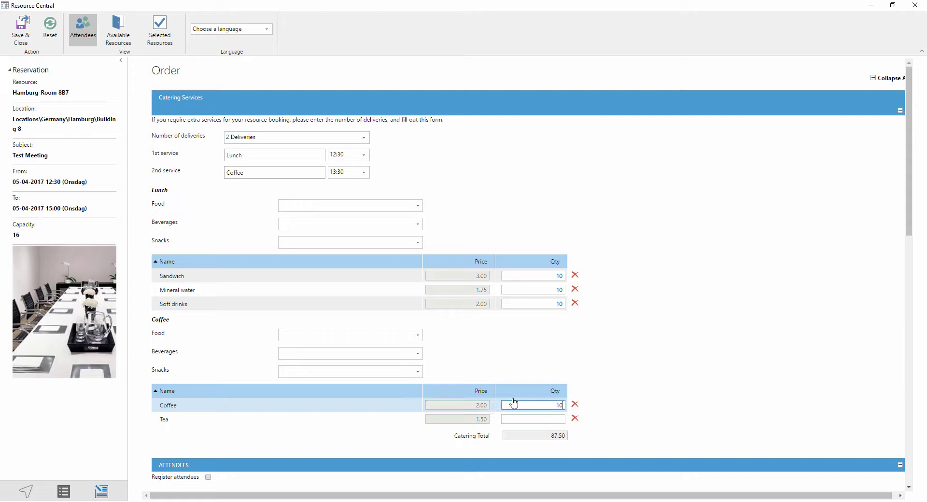
key("Tab")
type("10")
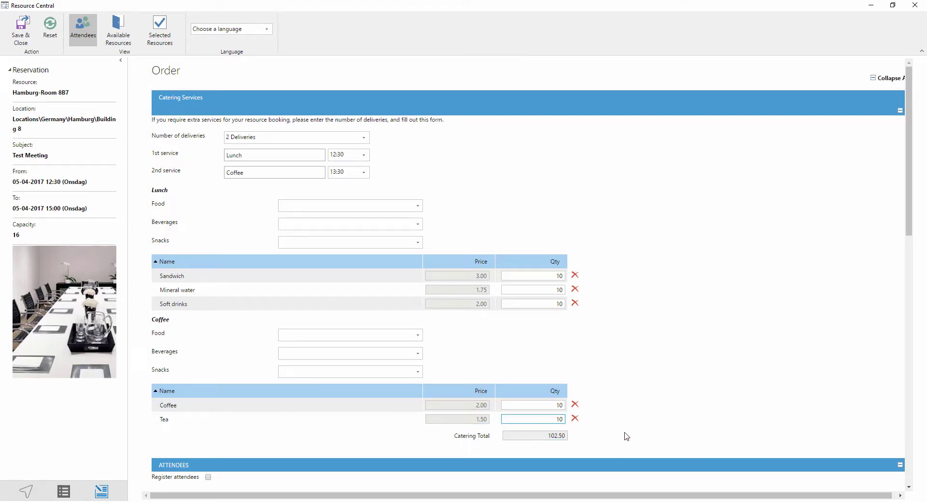
Step: Turn on attendee registration for the order and show the details of the first attendee
scroll(628, 435, "down", 3)
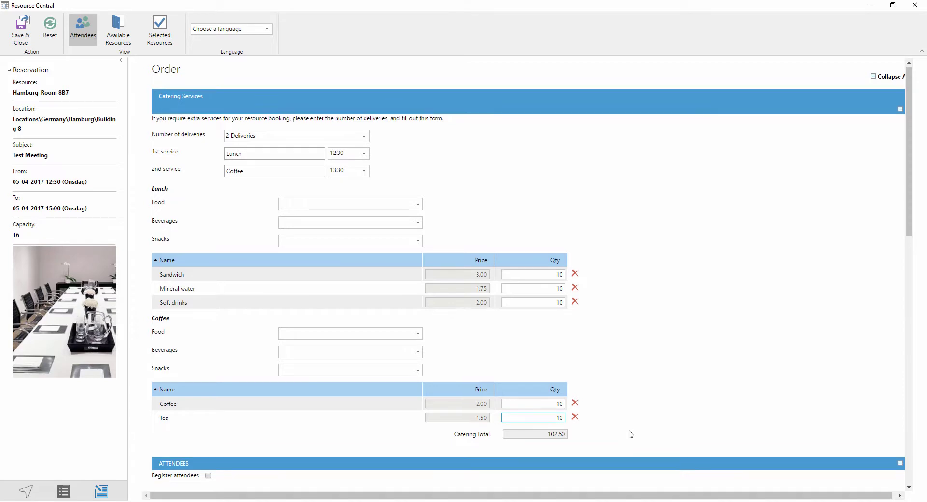
scroll(629, 433, "down", 2)
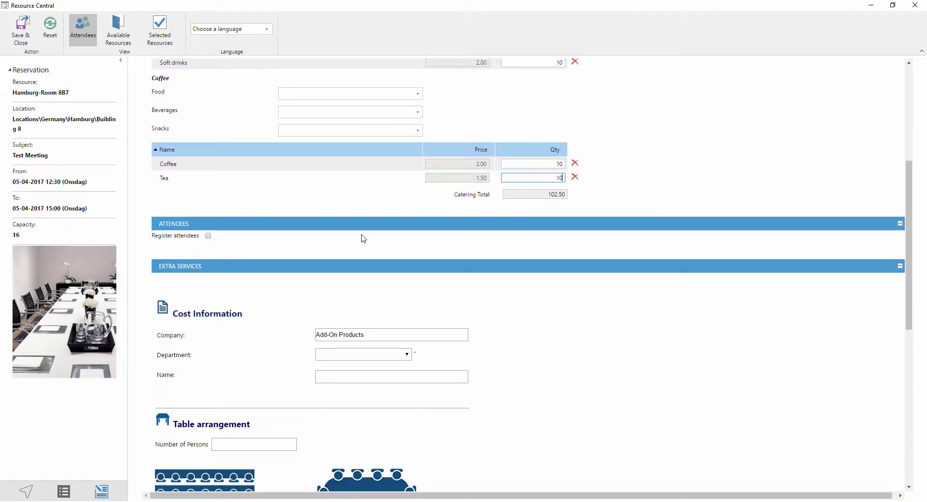
left_click(208, 236)
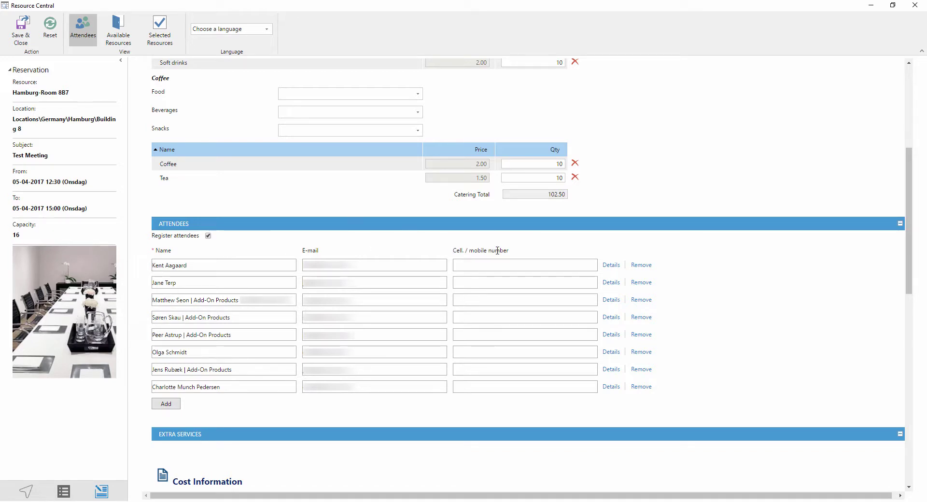
left_click(471, 262)
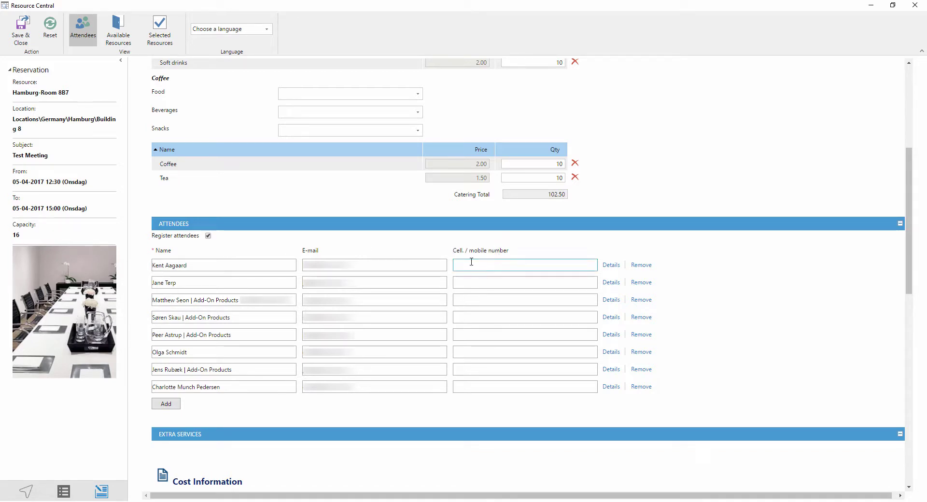
left_click(611, 265)
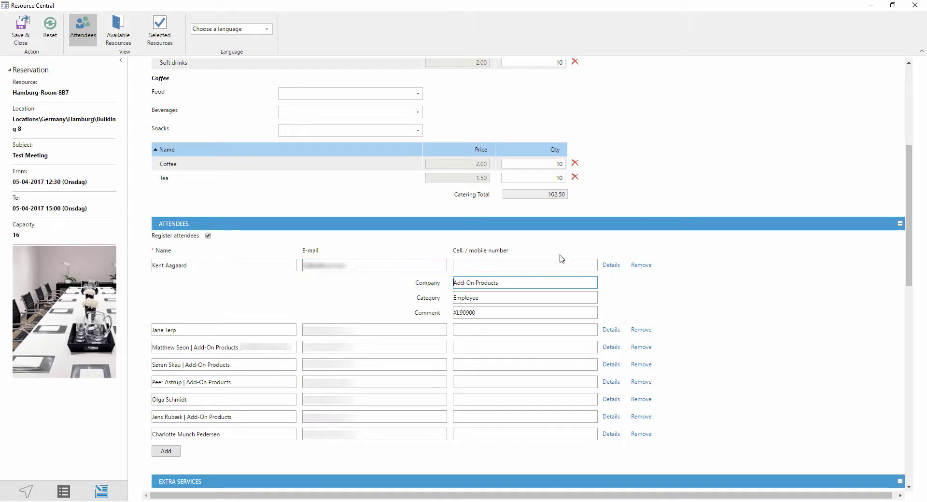
Step: Choose the Human Resource department in the cost information and enter the host's name
scroll(560, 257, "down", 3)
scroll(561, 256, "down", 12)
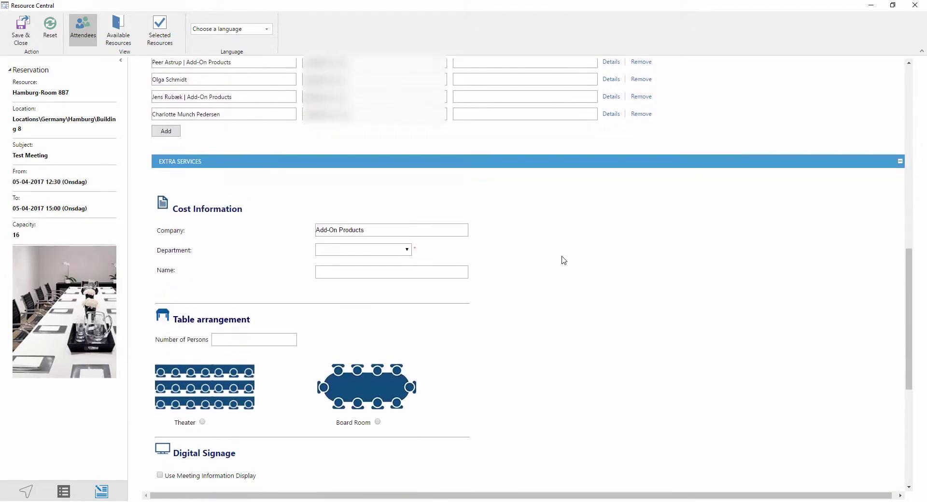
scroll(563, 259, "down", 2)
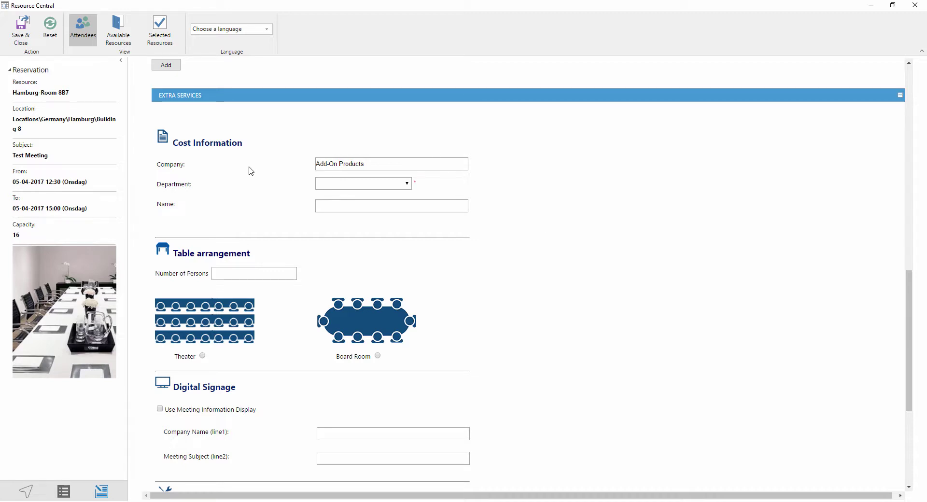
left_click(340, 191)
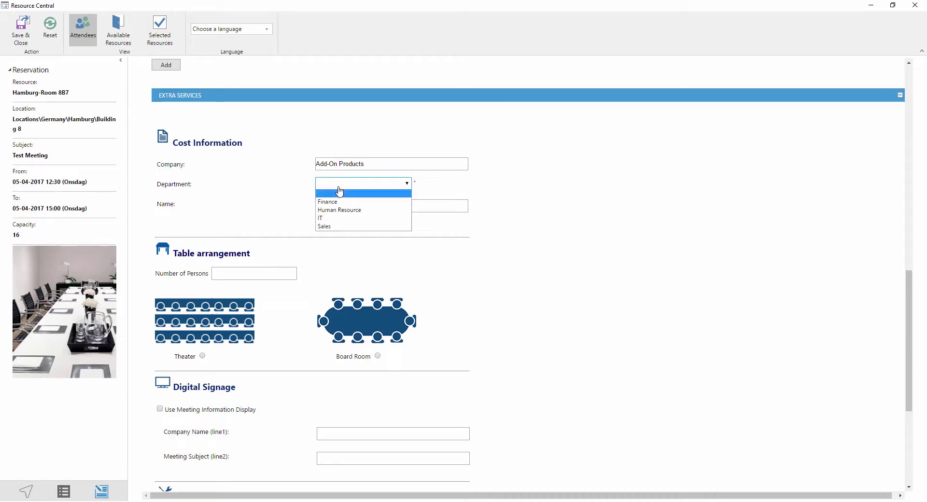
left_click(344, 211)
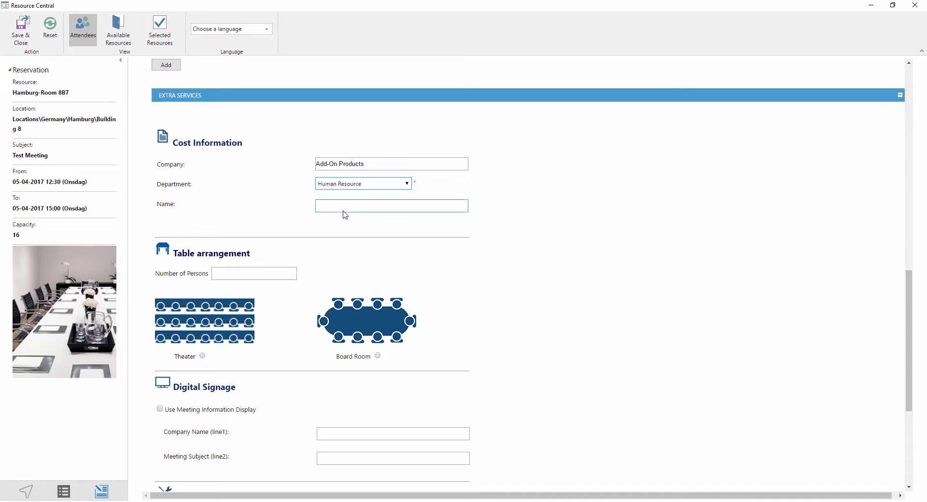
left_click(347, 204)
type("Travis")
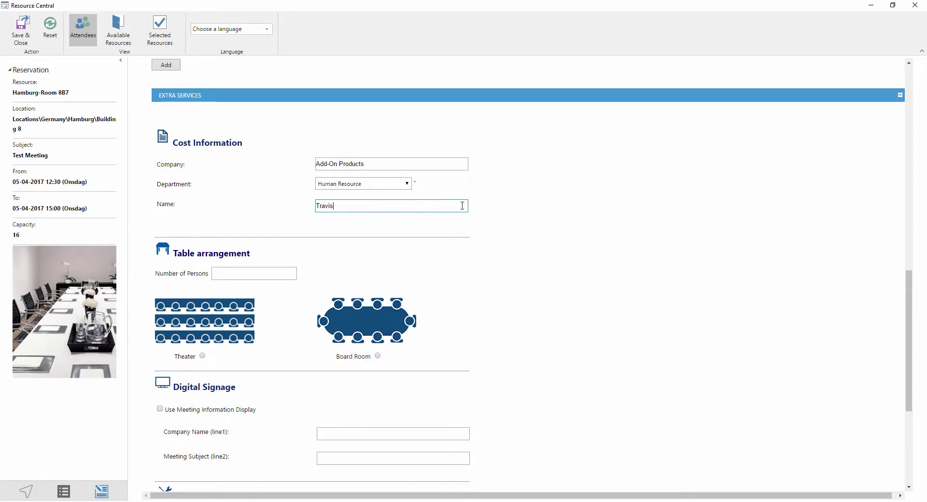
Step: Set the table arrangement to 10 persons in the Board Room layout
scroll(461, 207, "down", 1)
scroll(462, 208, "down", 1)
left_click(273, 175)
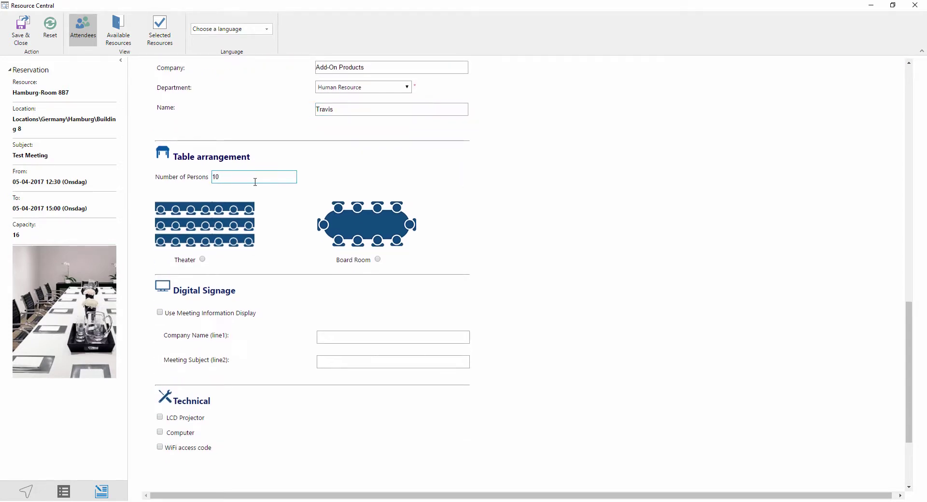
left_click(377, 260)
Step: Request 10 WiFi access codes in the technical section and send the order
scroll(289, 309, "down", 2)
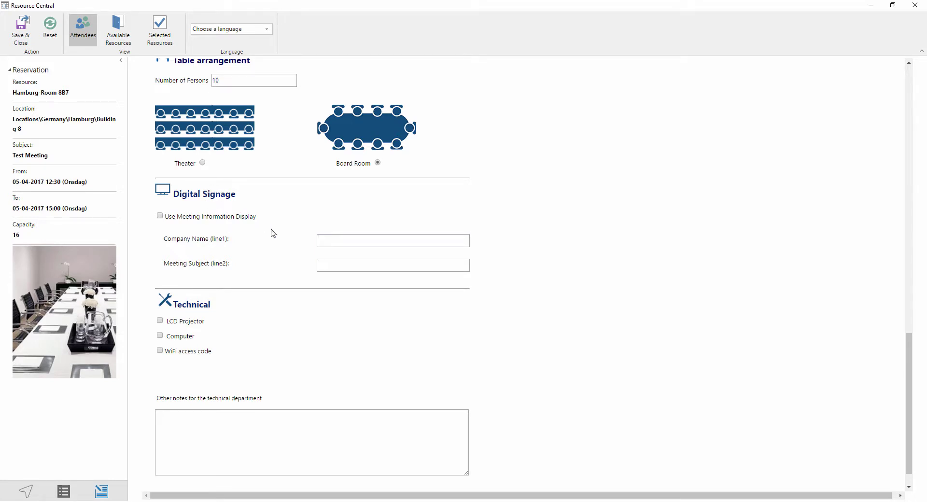
scroll(271, 235, "down", 1)
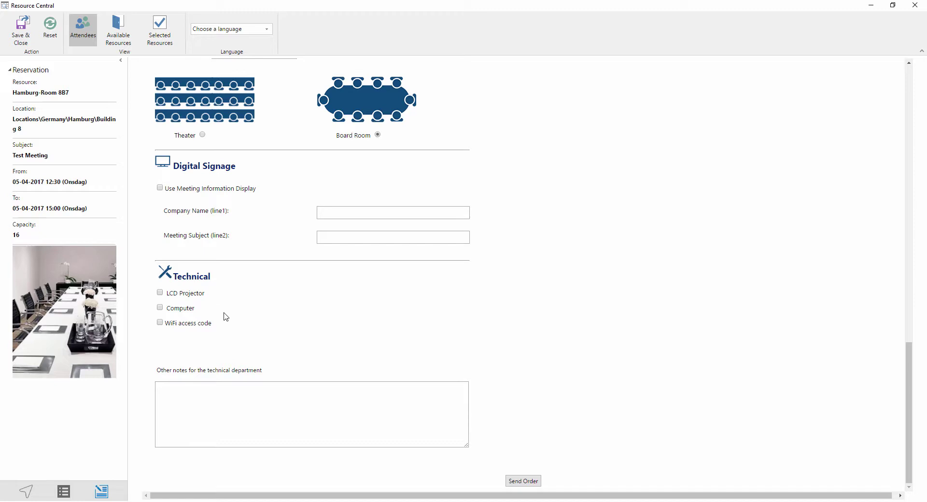
left_click(162, 324)
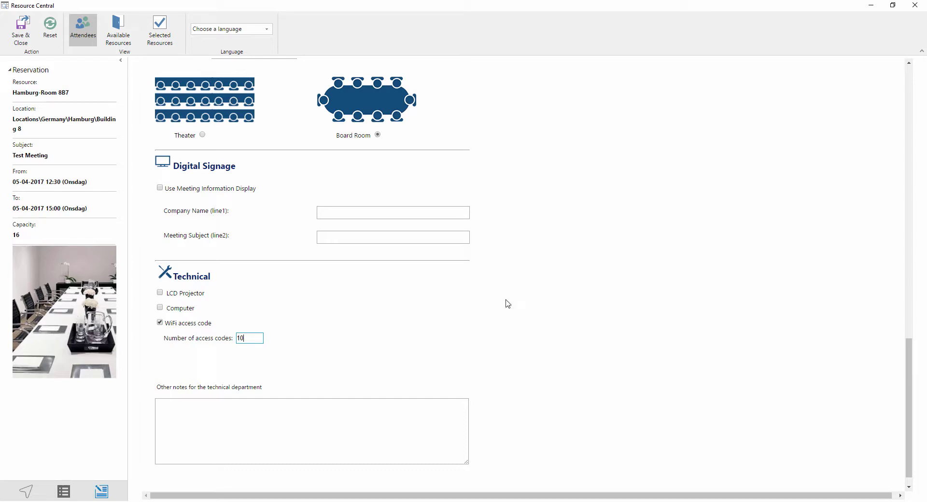
scroll(541, 328, "down", 1)
left_click(517, 481)
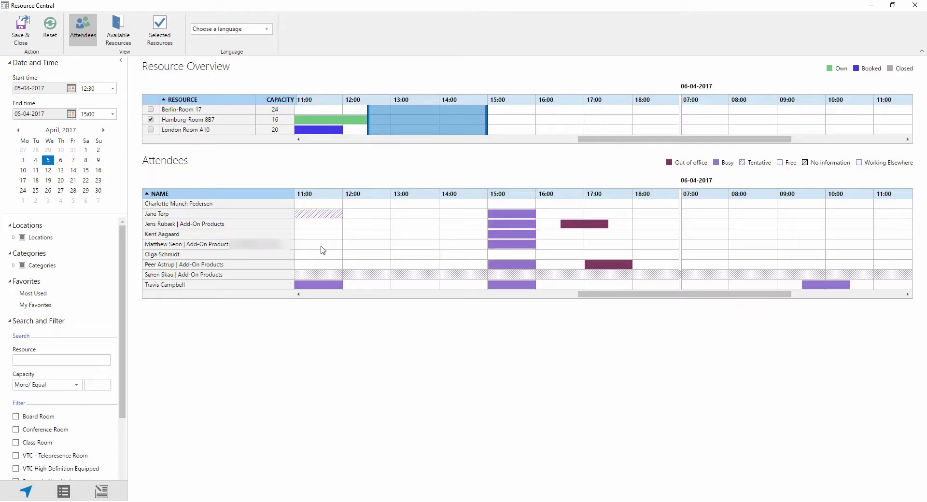
Step: Save the room reservation back to the meeting and send the Test Meeting invitation
left_click(30, 33)
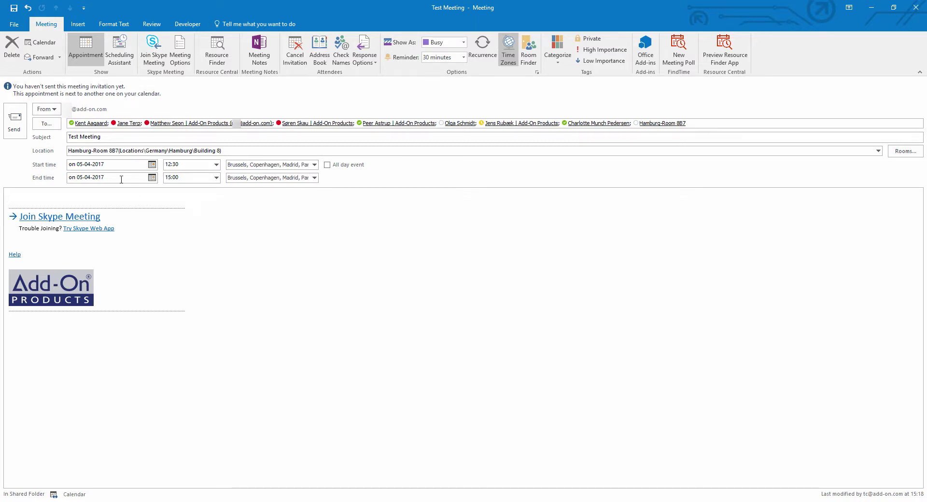
left_click(23, 133)
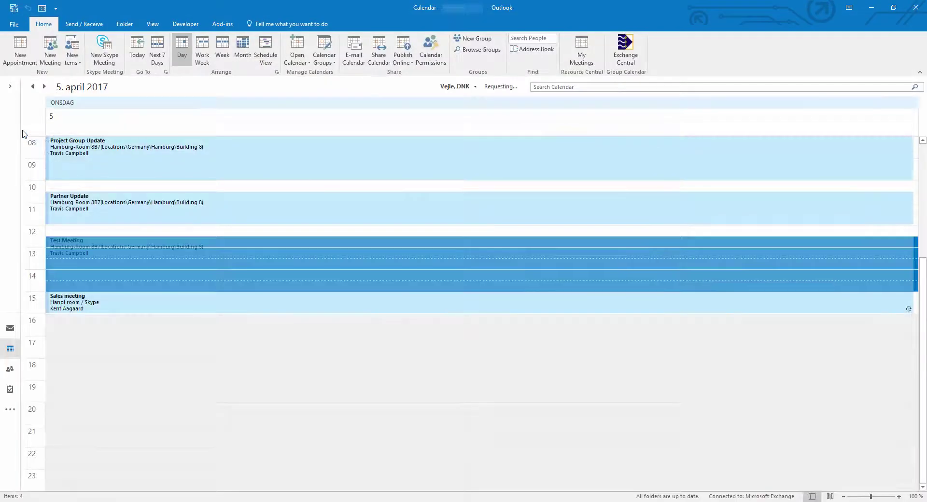
Step: Open the inbox and read the meeting response and the new order e-mail from Hamburg-Room 8B7, including catering, extra services and attendees
left_click(10, 329)
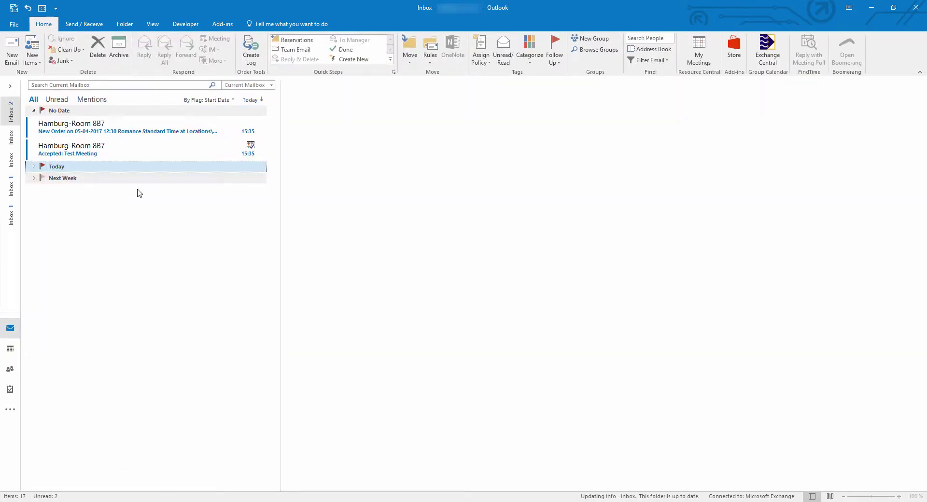
left_click(95, 150)
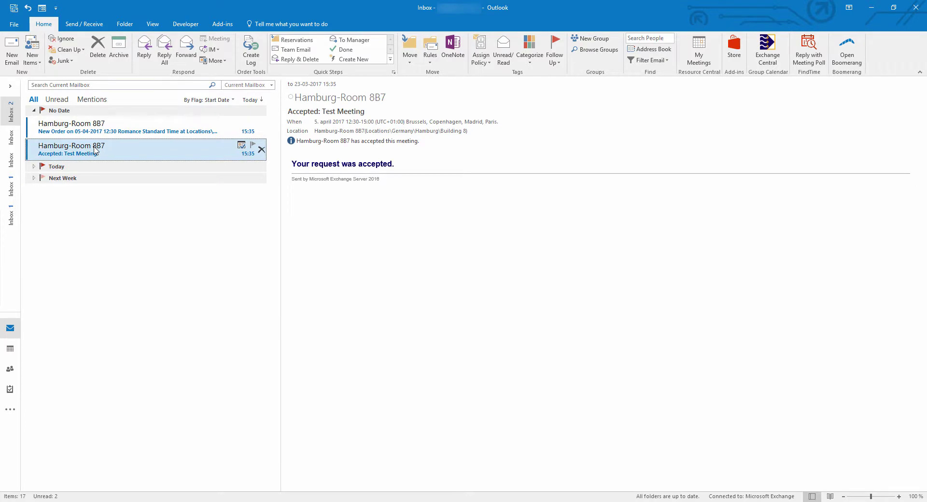
left_click(87, 135)
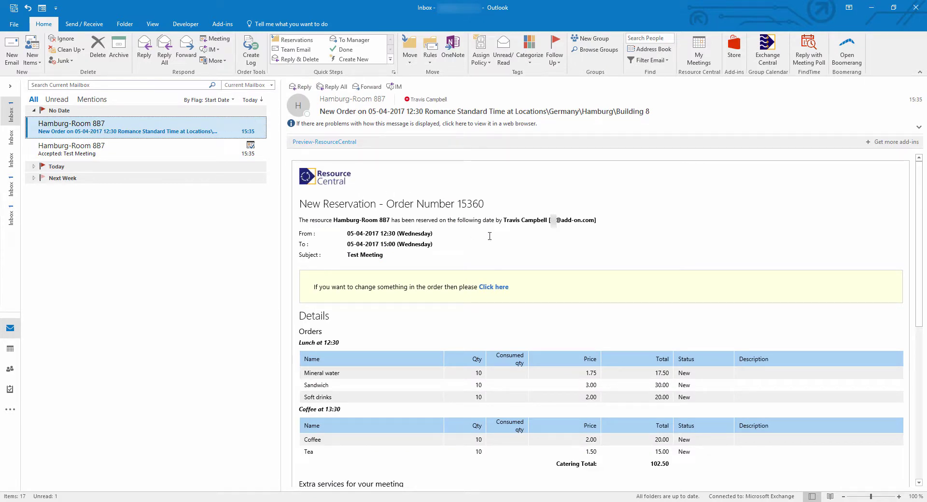
scroll(488, 234, "down", 5)
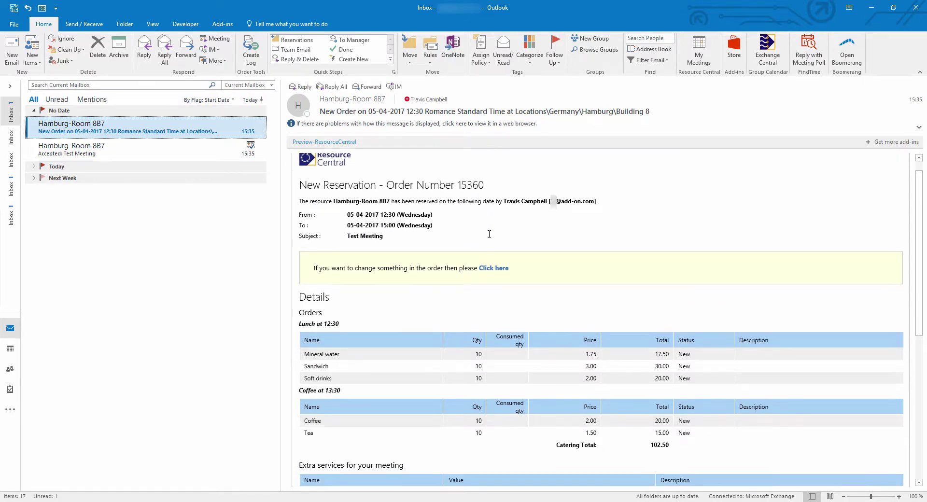
scroll(490, 236, "down", 2)
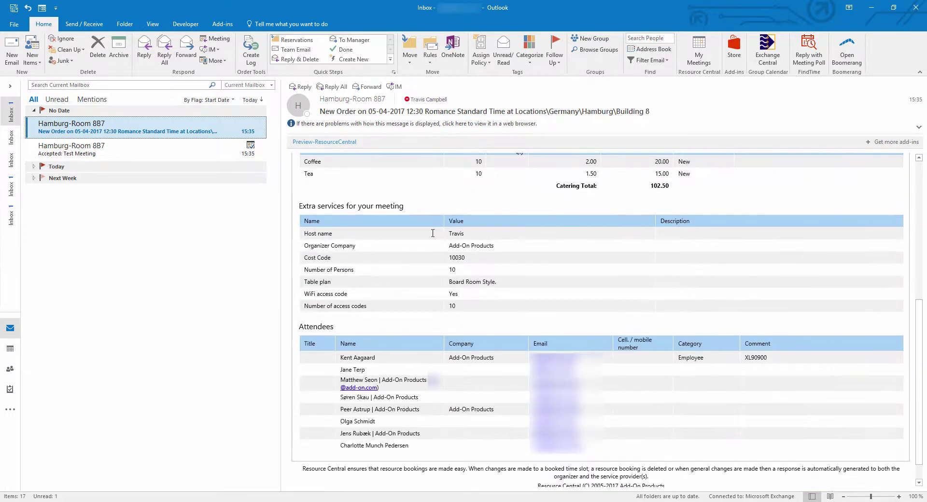
scroll(593, 248, "up", 6)
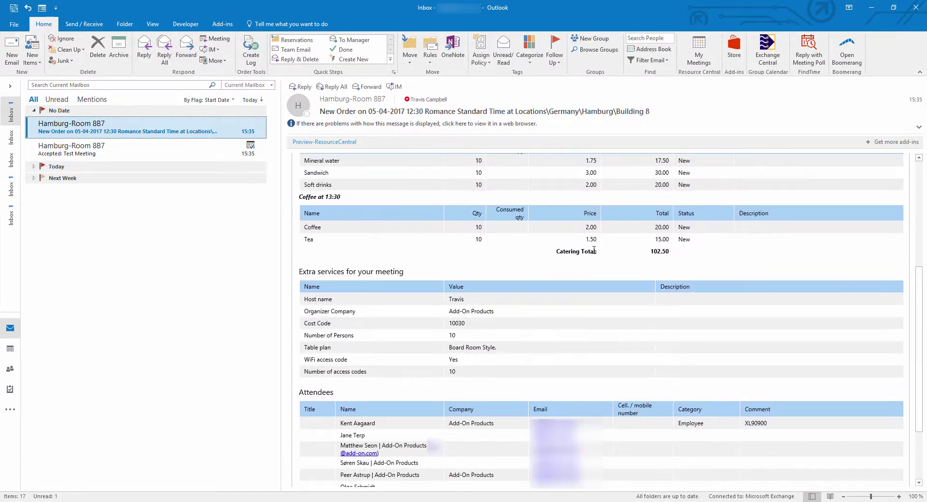
scroll(597, 248, "up", 1)
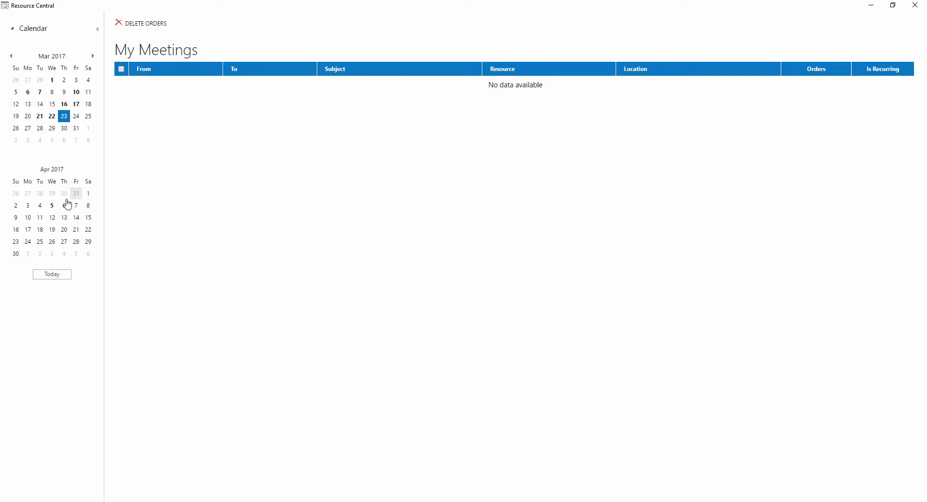
Step: Show the Resource Central meetings for 5 April 2017 and open the Test Meeting entry
left_click(52, 206)
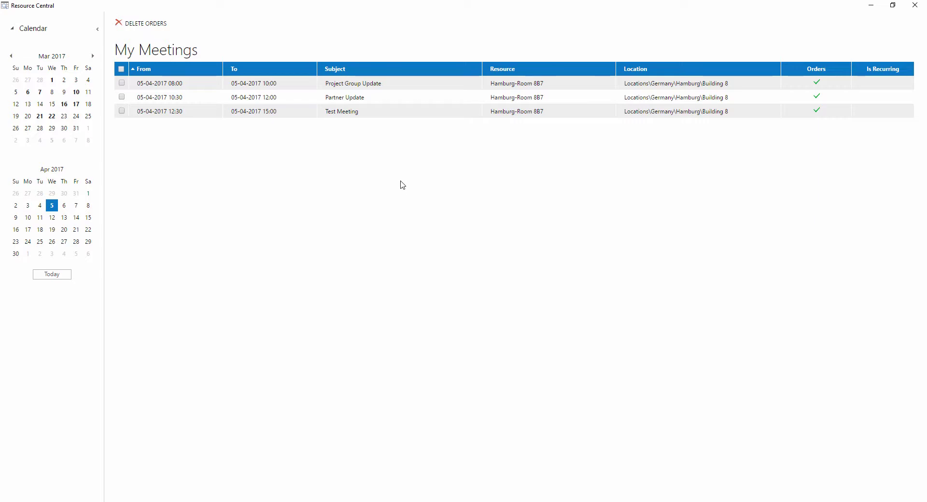
left_click(386, 115)
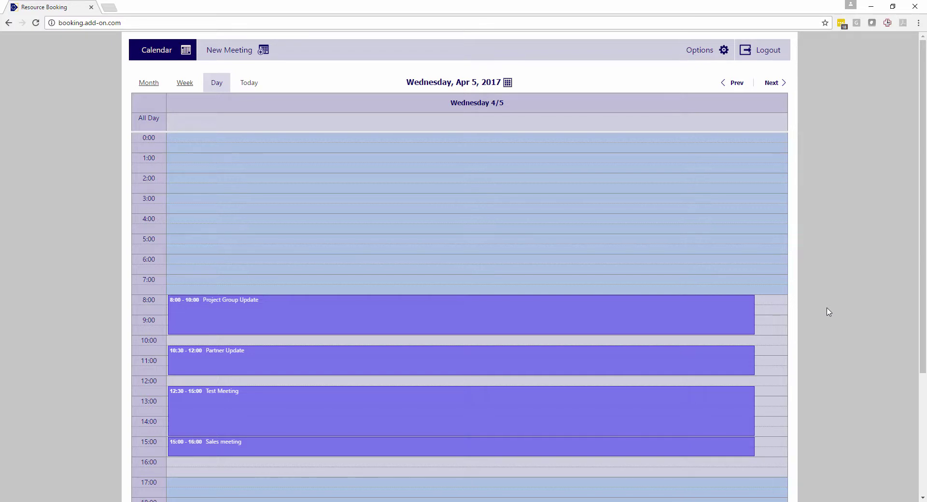
Step: In the Resource Booking web calendar, create a meeting from 16:00 to 18:00 on 5 April 2017 with the subject "Web App Test"
left_click(611, 464)
left_click_drag(612, 467, 606, 492)
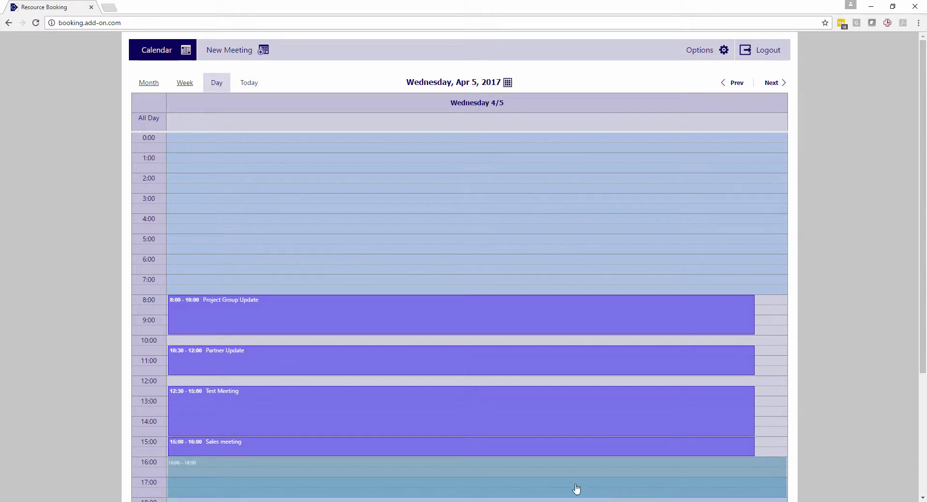
scroll(577, 488, "down", 1)
scroll(578, 486, "down", 1)
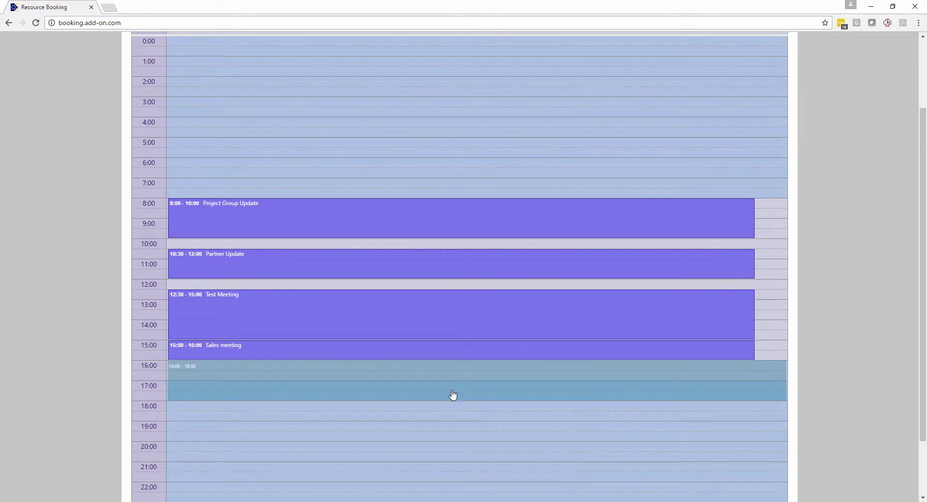
left_click(289, 384)
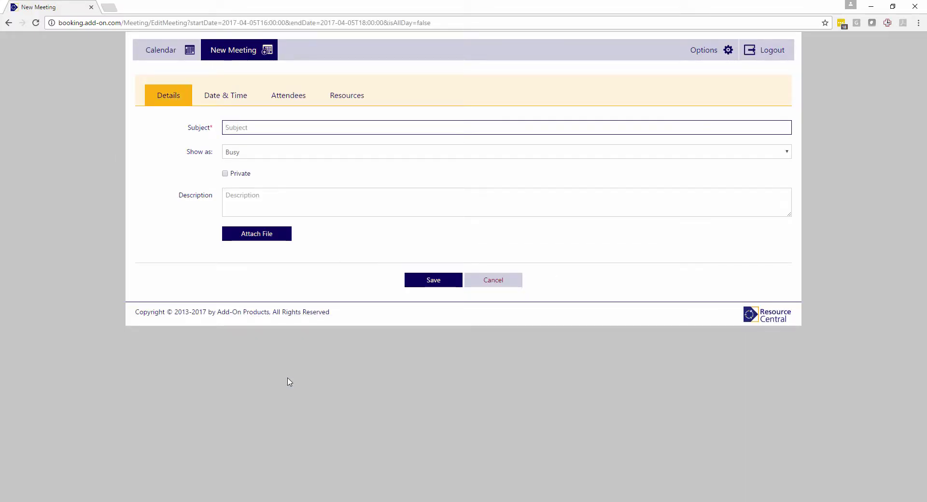
type("Web App Test")
Step: Check the meeting's date and time, and look up a colleague by first name to add as an attendee
left_click(211, 98)
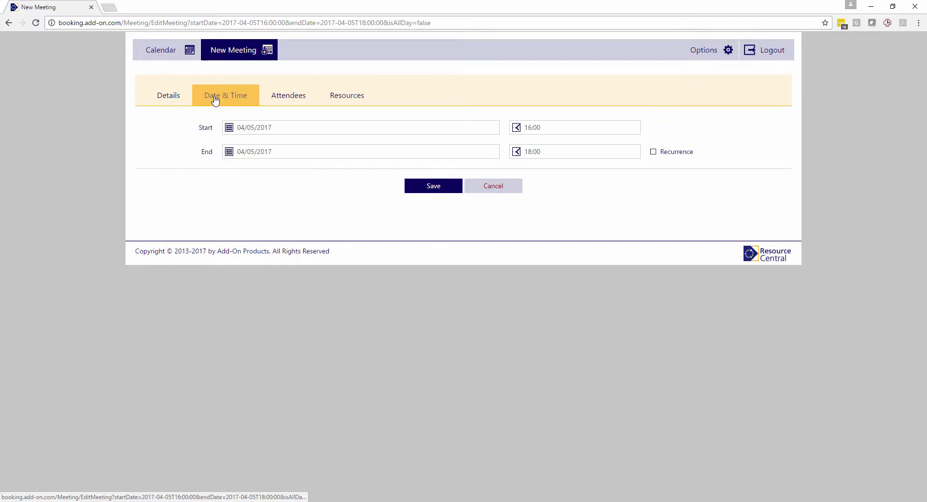
left_click(277, 105)
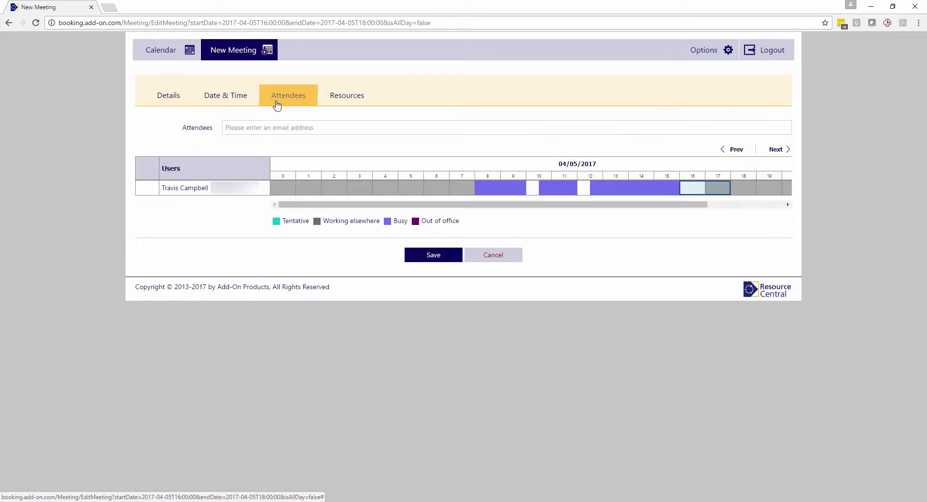
left_click(256, 127)
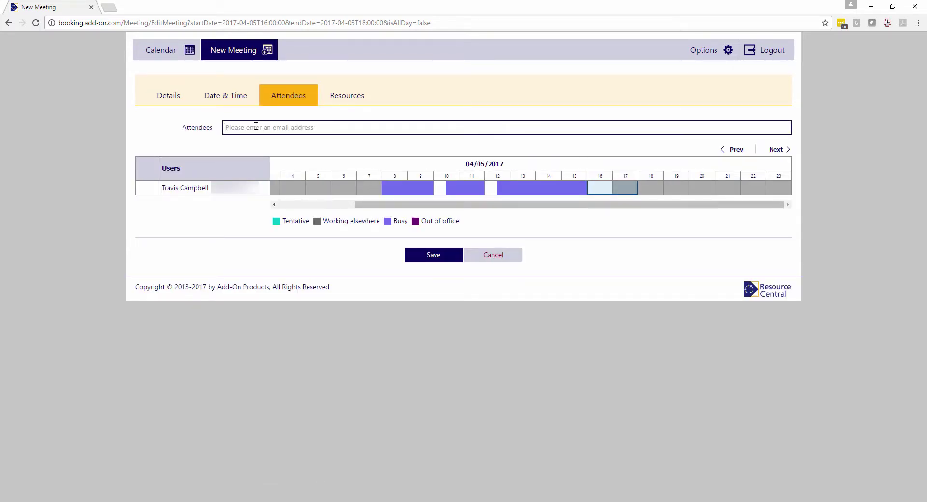
type("kent")
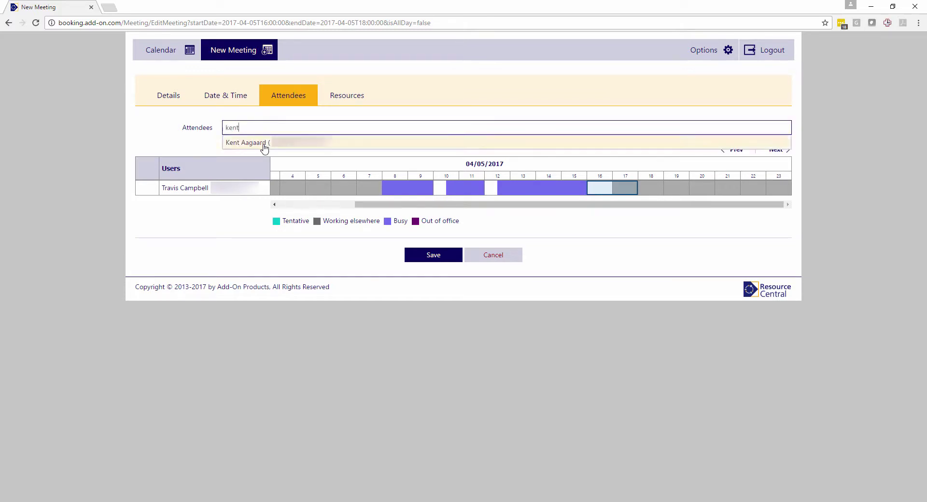
left_click(264, 144)
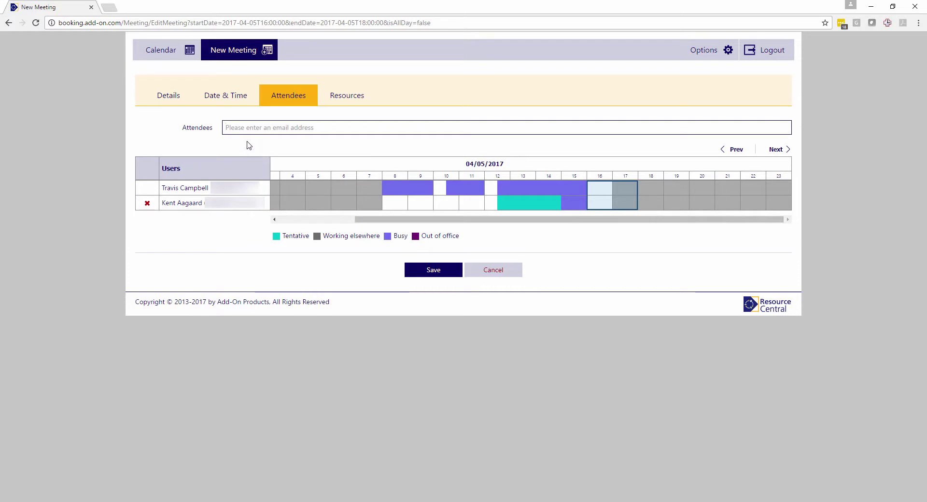
Step: Search for resources located in Germany, and save the meeting with Hamburg-Room 8B7 selected
left_click(330, 100)
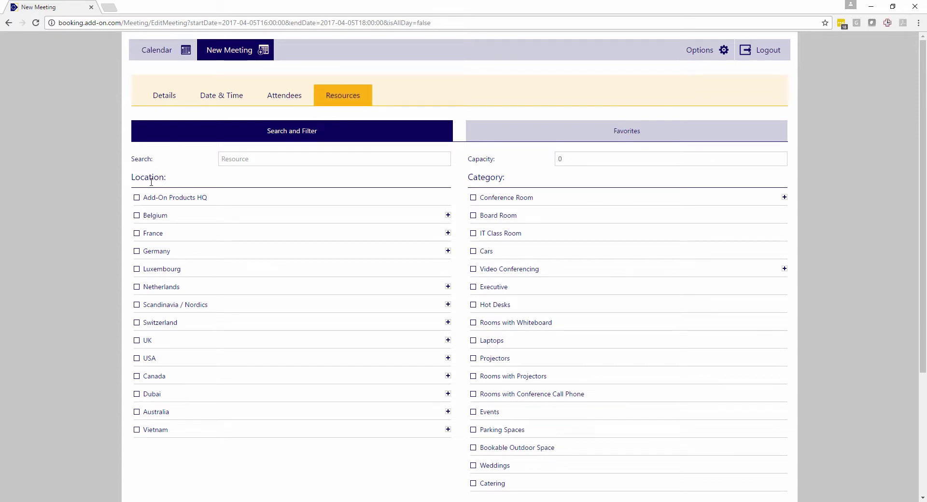
left_click(137, 252)
scroll(109, 249, "down", 4)
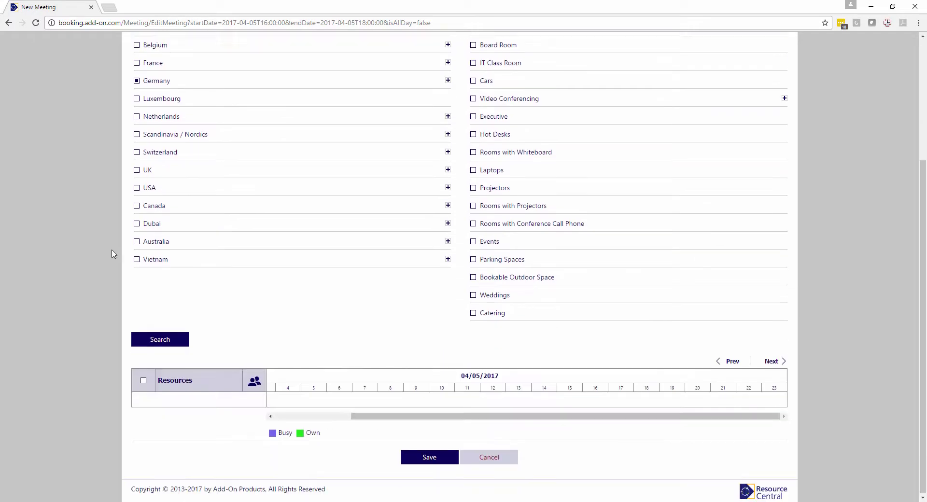
left_click(172, 342)
scroll(245, 324, "down", 2)
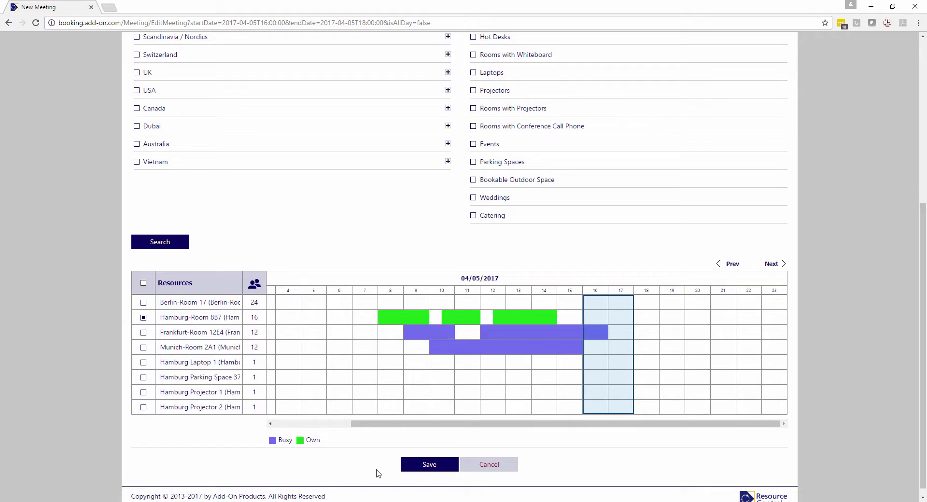
left_click(422, 466)
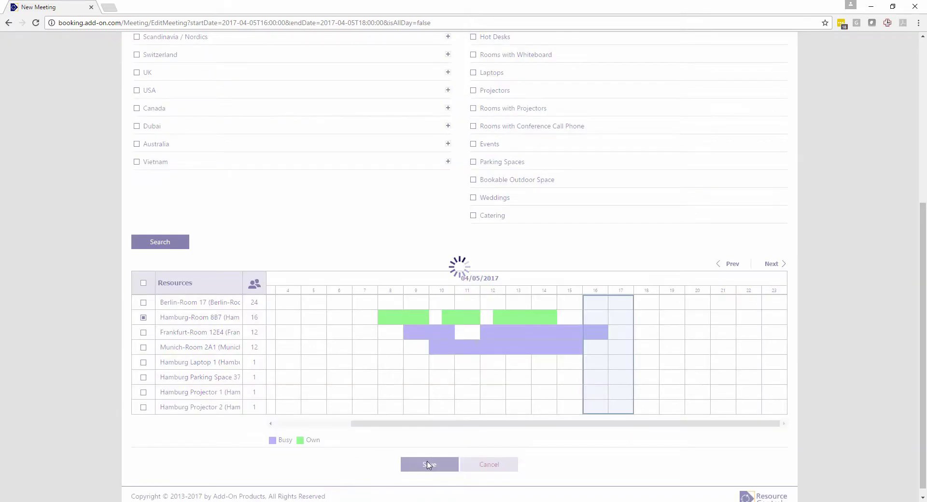